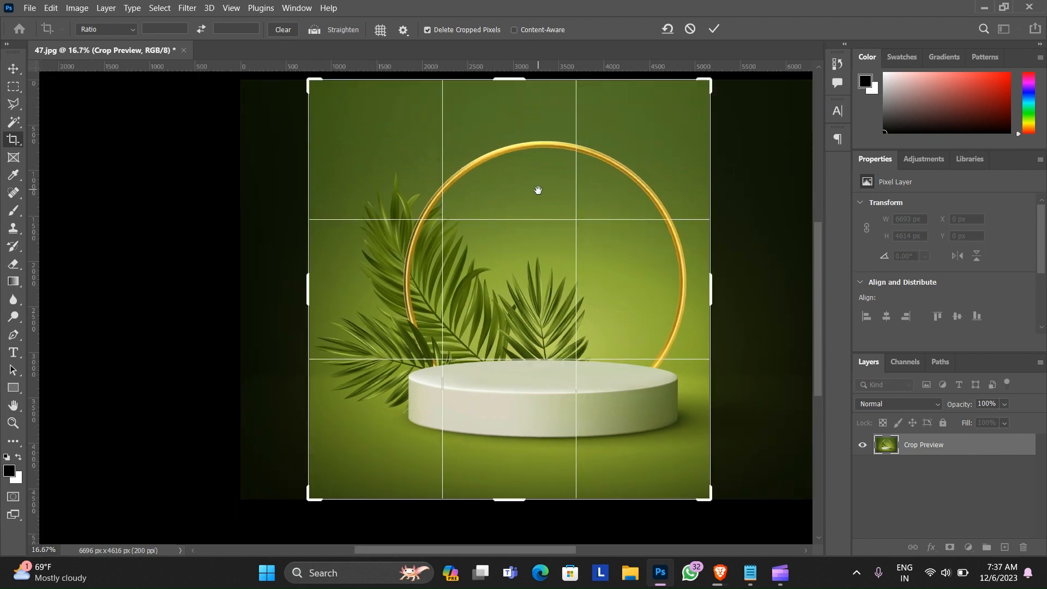
Apply the crop and bring the pngwing.com (1) cosmetics image into the podium document as a new layer.
key("Return")
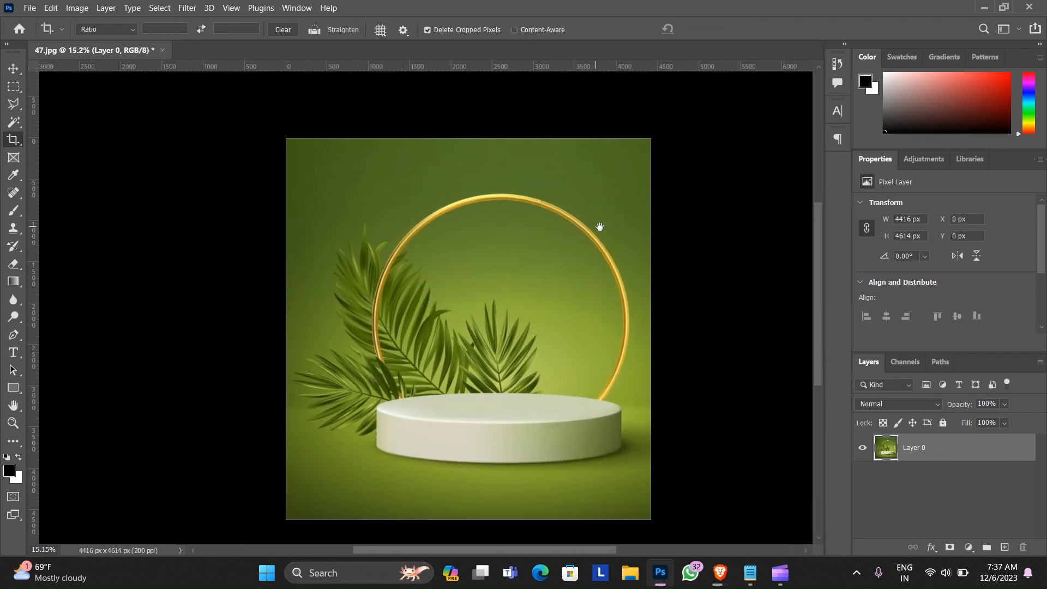
left_click(30, 8)
left_click(35, 33)
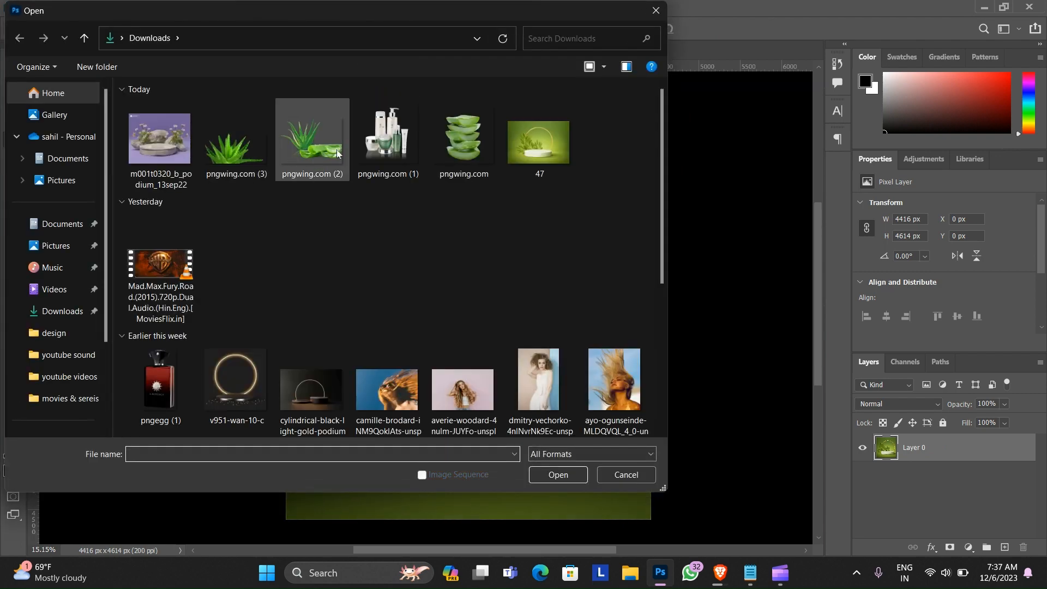
double_click(311, 134)
scroll(432, 199, "down", 2)
key("v")
left_click_drag(434, 266, 400, 265)
Convert the cosmetics layer to a smart object and enlarge it on the podium to about 2182 × 2673 px.
right_click(969, 454)
left_click(878, 195)
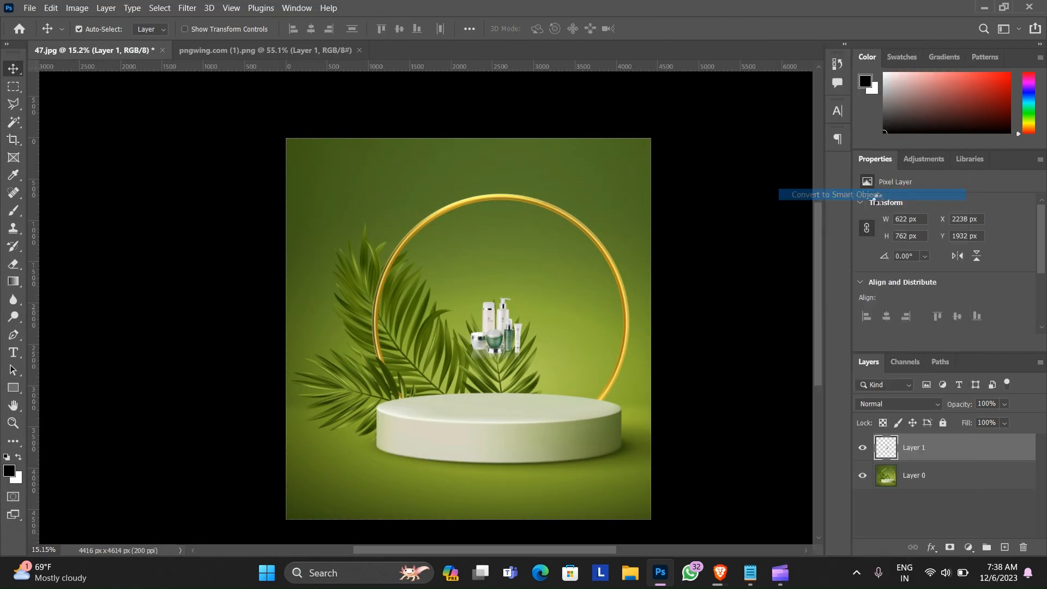
key("ctrl+t")
left_click_drag(522, 361, 606, 464)
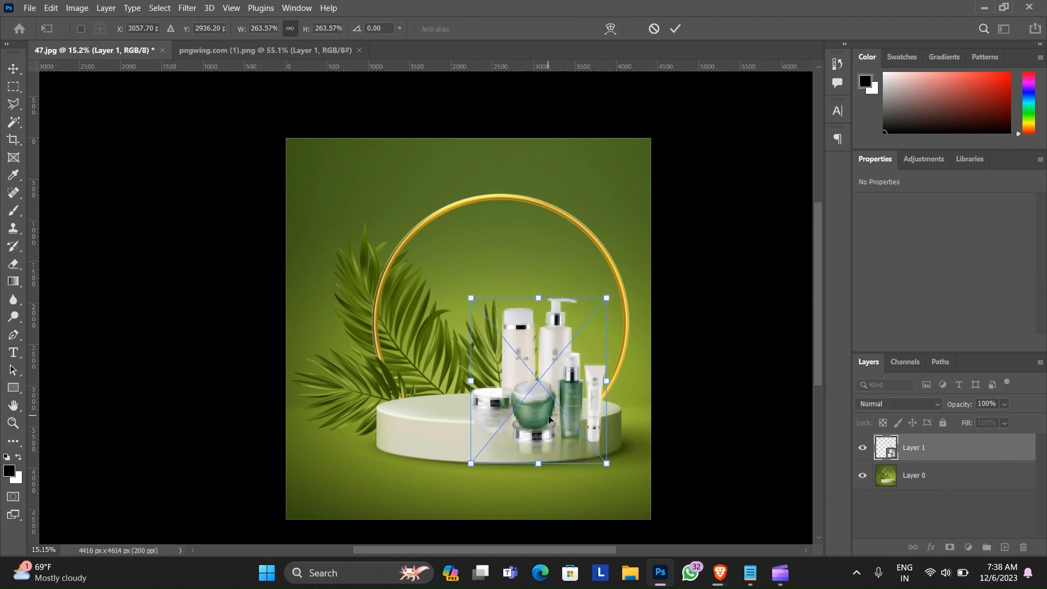
left_click_drag(549, 420, 524, 394)
left_click_drag(567, 432, 538, 388)
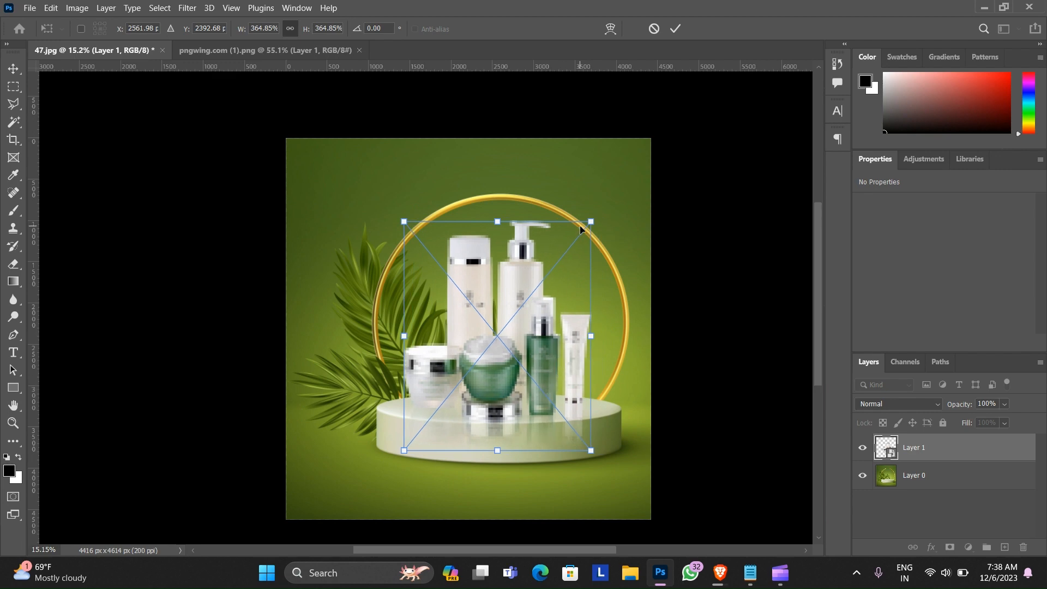
left_click_drag(591, 222, 584, 231)
left_click(675, 29)
Nudge the cosmetics layer right and up on the podium to about X 1477 px, Y 1070 px.
scroll(653, 102, "down", 2)
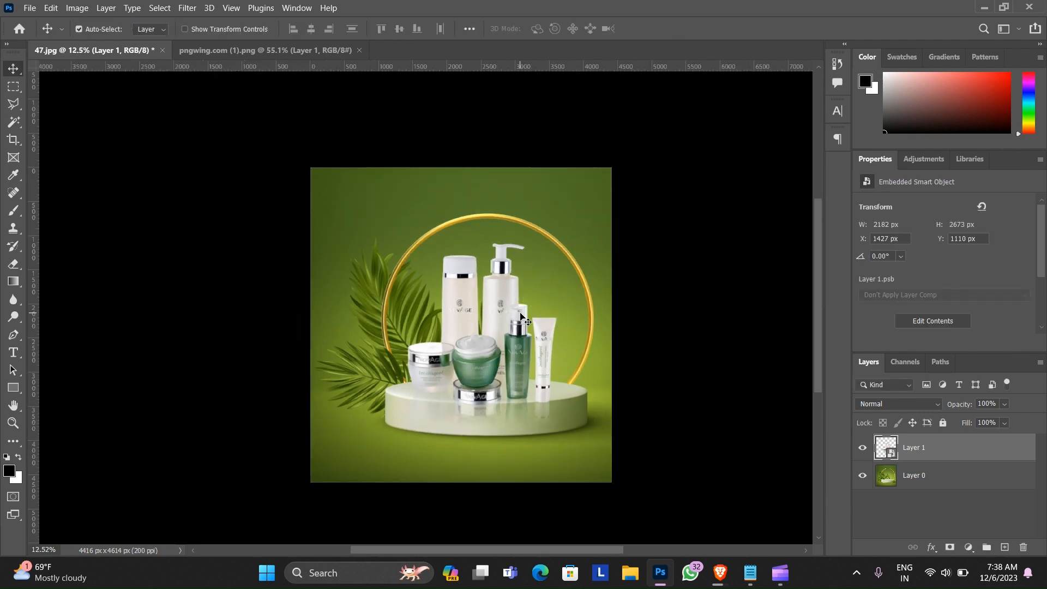
key("Right")
key("Right")
key("Right")
key("Right")
key("Right")
key("Right")
key("Right")
key("Up")
key("Up")
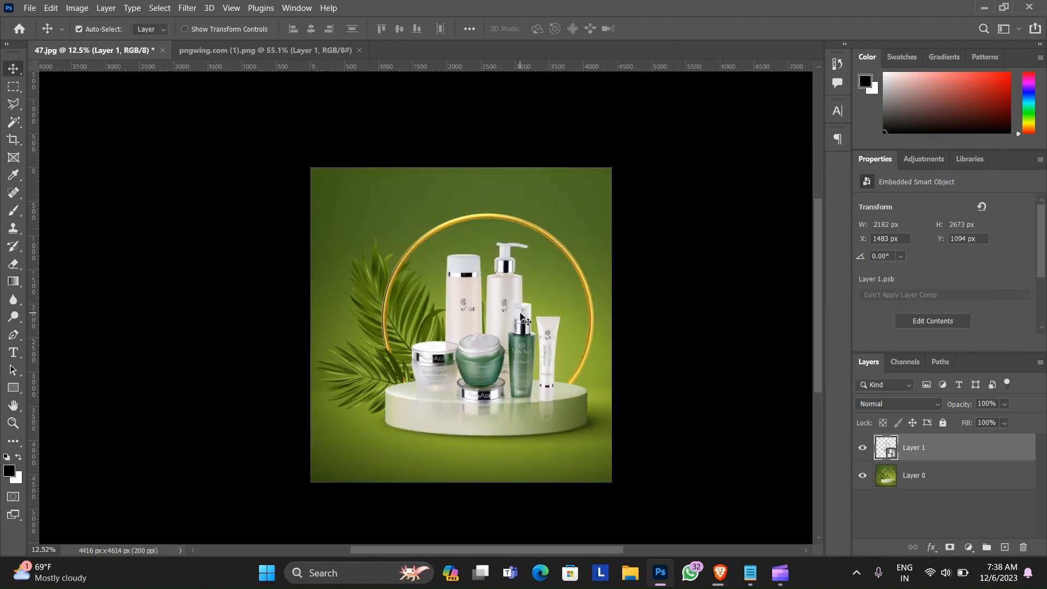
key("Right")
key("Right")
key("Right")
key("Up")
key("Up")
key("Up")
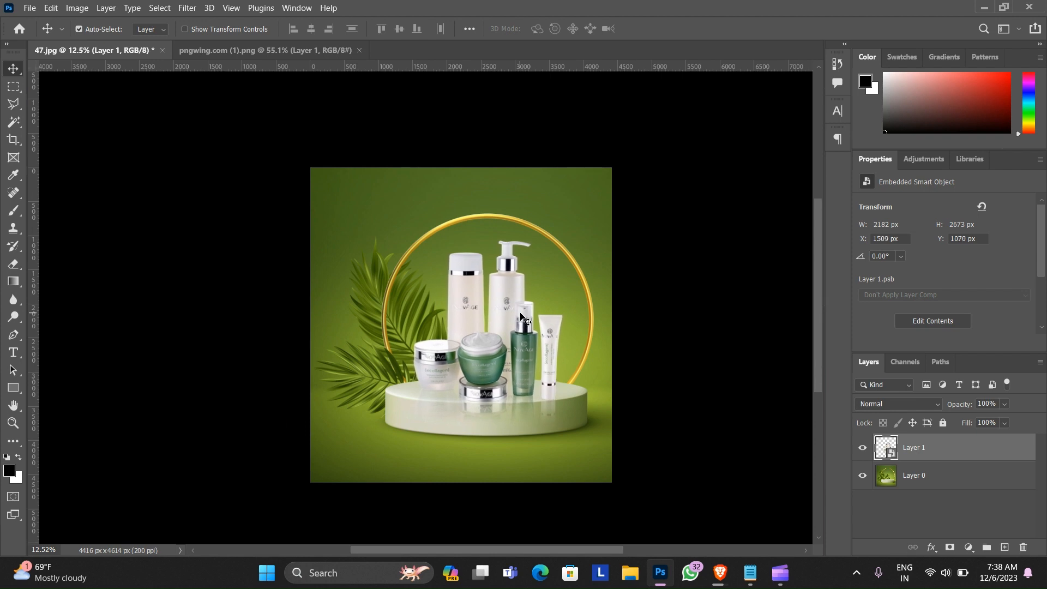
key("Left")
key("Left")
scroll(507, 312, "down", 1)
scroll(494, 308, "up", 3)
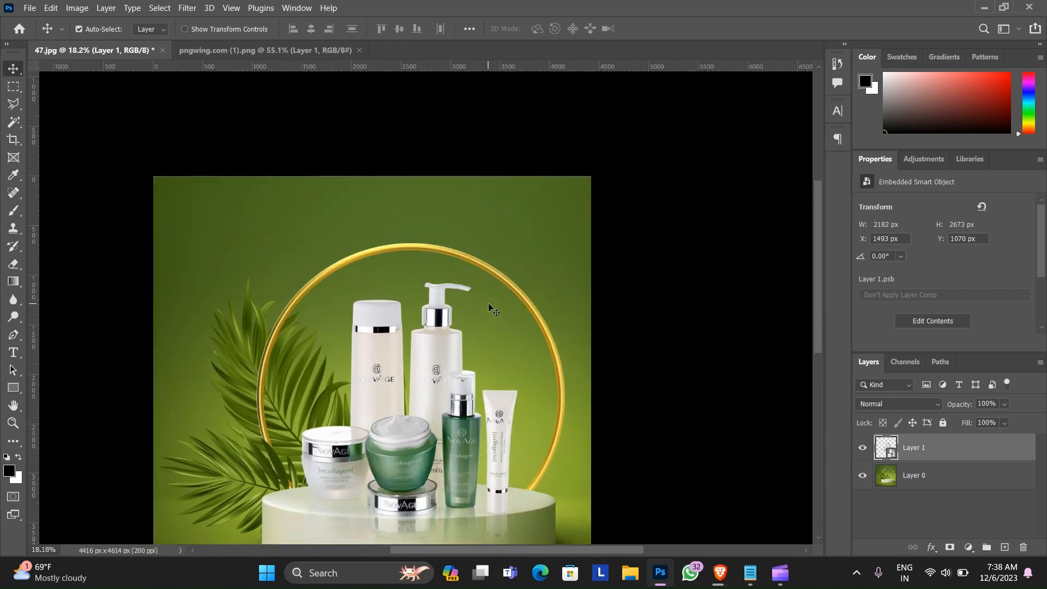
scroll(494, 308, "down", 1)
key("Left")
key("Left")
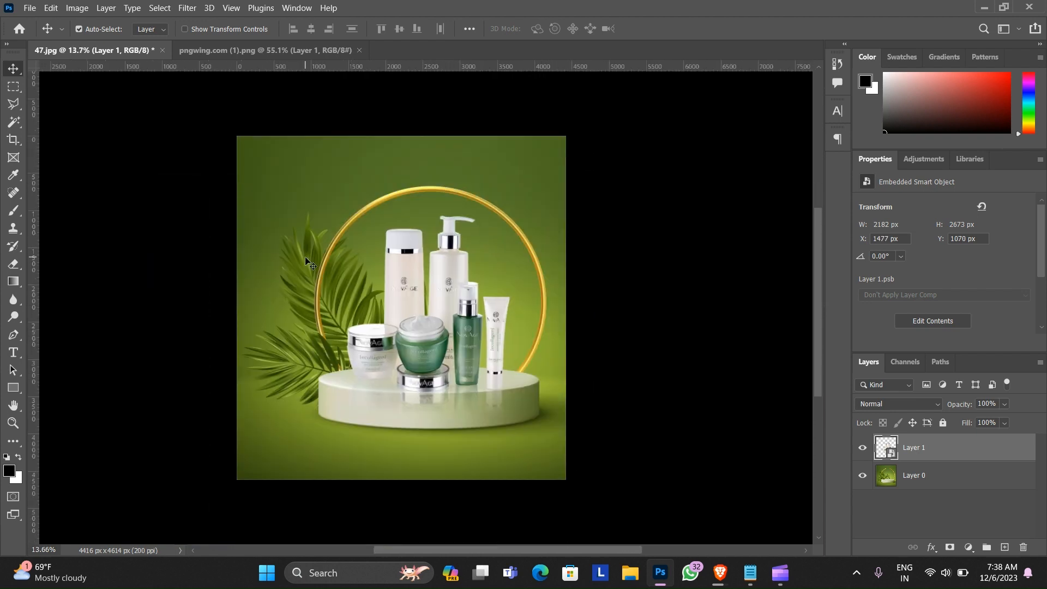
Copy the colour code e4e6e2 from the Notepad notes and set it as the Type tool's text colour in Photoshop.
key("t")
left_click(545, 29)
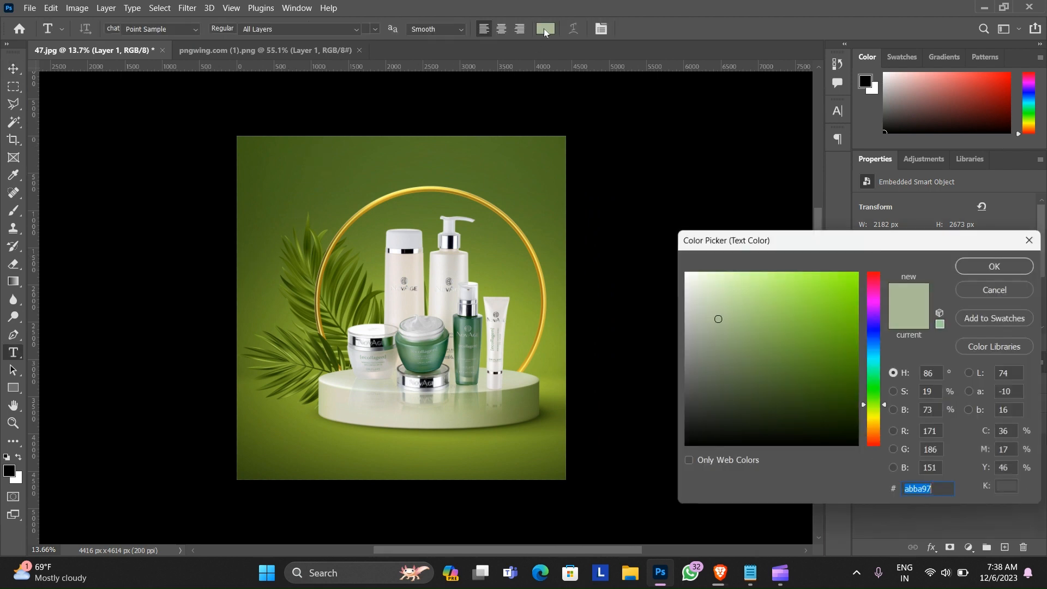
left_click(750, 572)
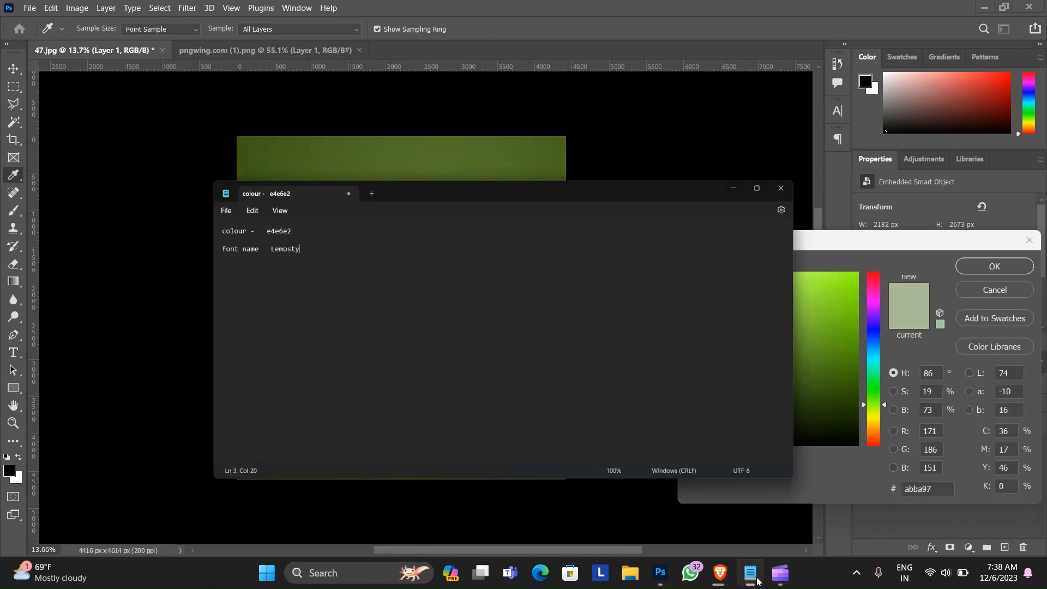
double_click(136, 120)
key("ctrl+c")
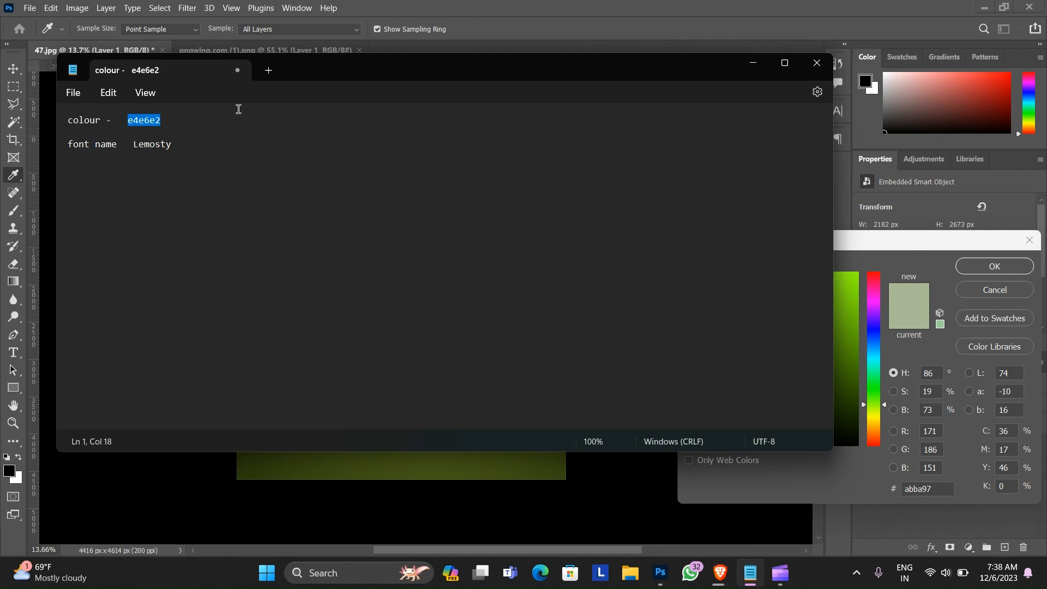
left_click(753, 63)
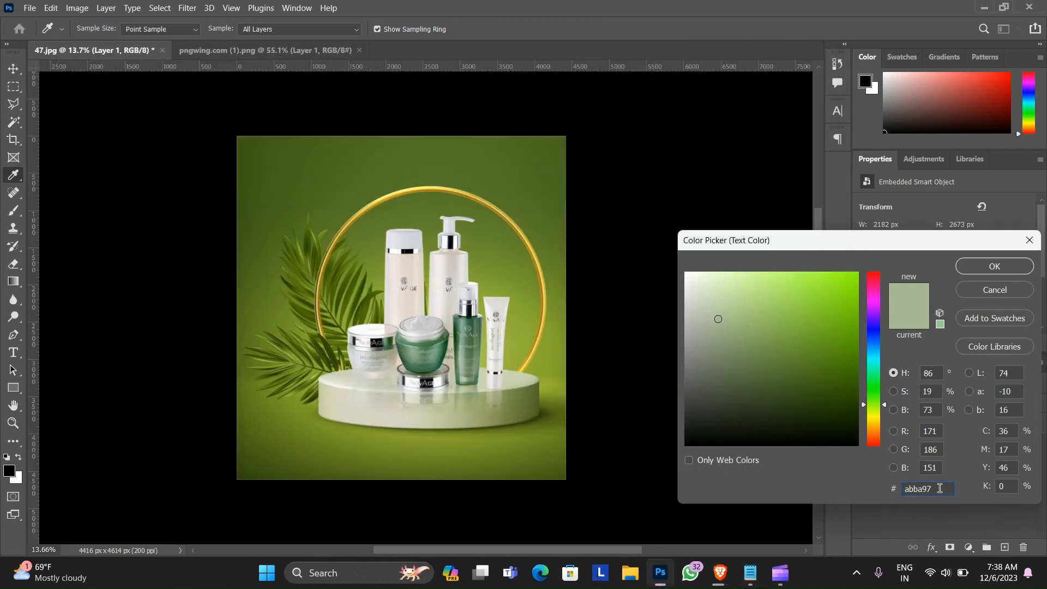
double_click(940, 488)
key("BackSpace")
key("ctrl+v")
left_click(1006, 272)
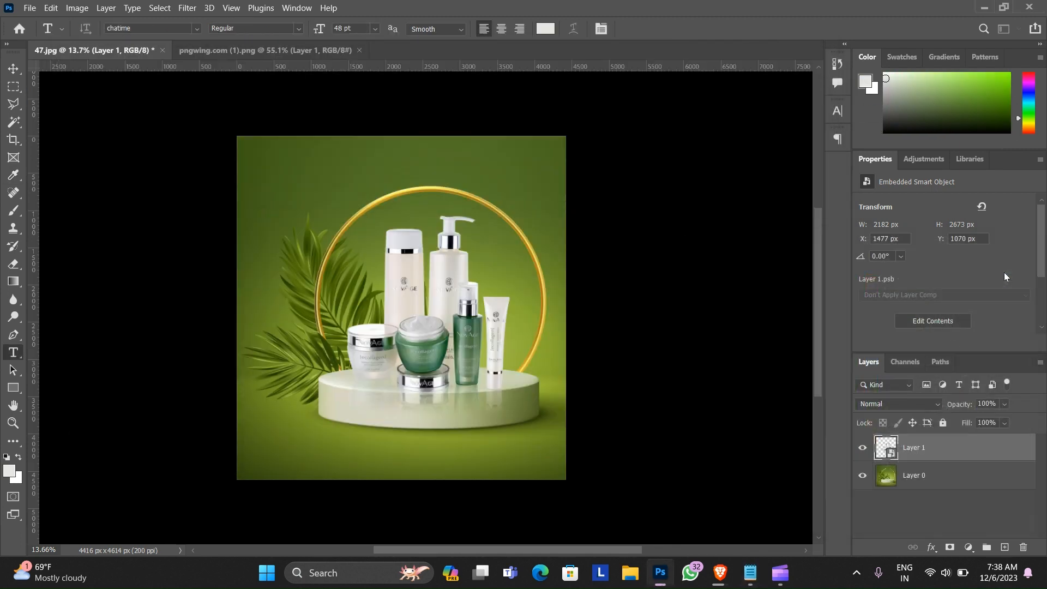
Add the heading "beauty cosmetic" above the gold ring in the Lemosty font.
left_click(303, 169)
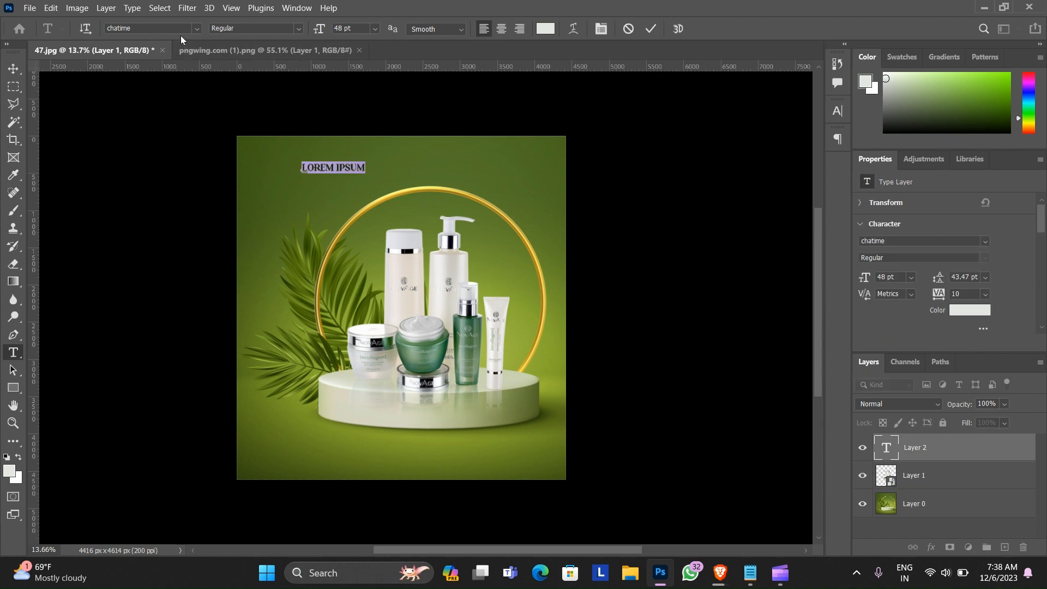
left_click(195, 29)
left_click(217, 68)
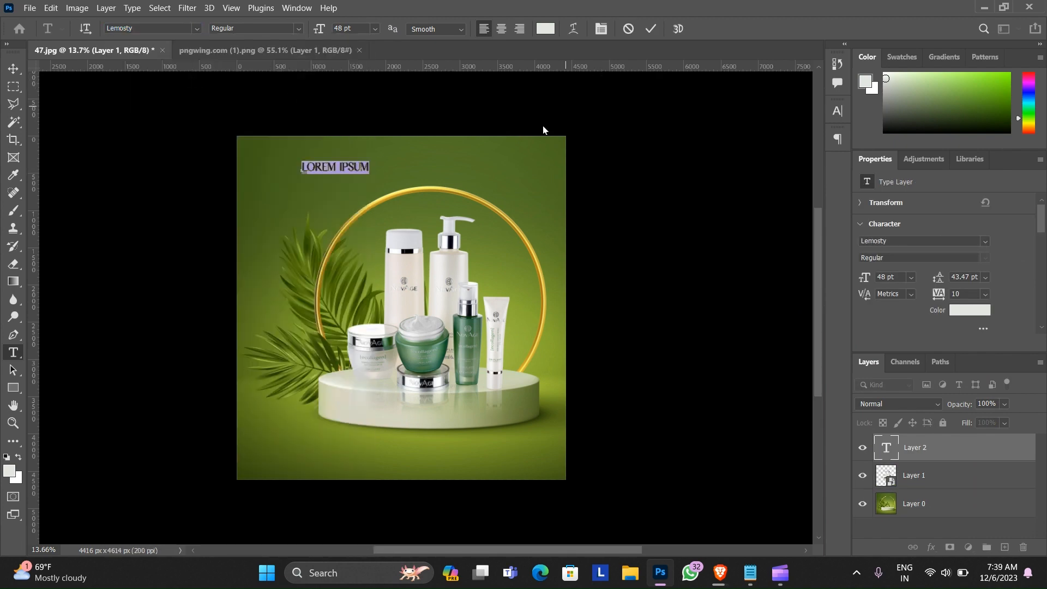
key("BackSpace")
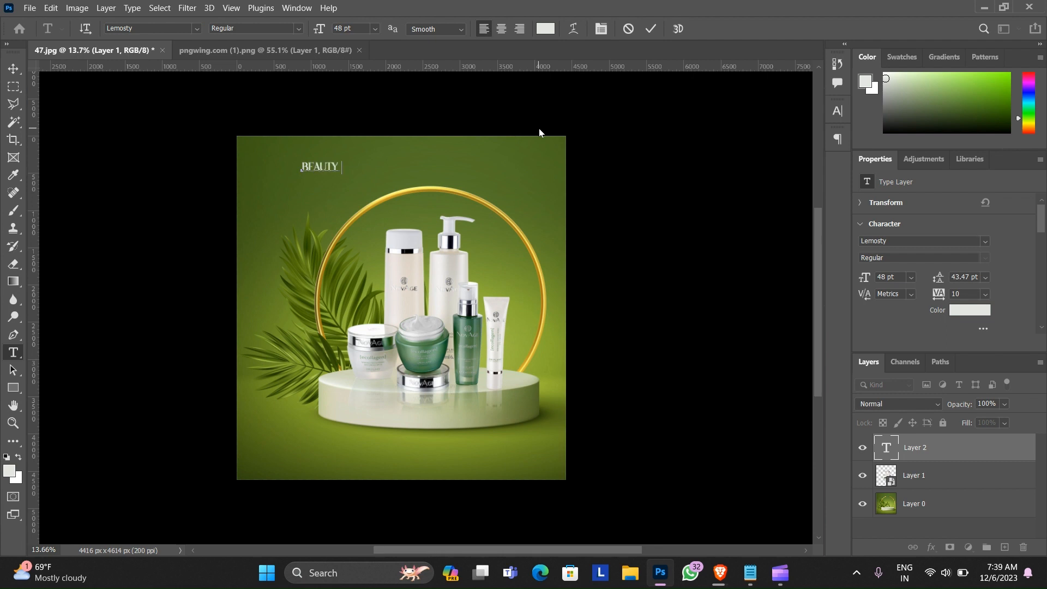
type("beauty cosmetic")
left_click(650, 28)
Enlarge the heading to about 89.26 pt and place it above the gold ring near the image's upper edge.
key("ctrl+t")
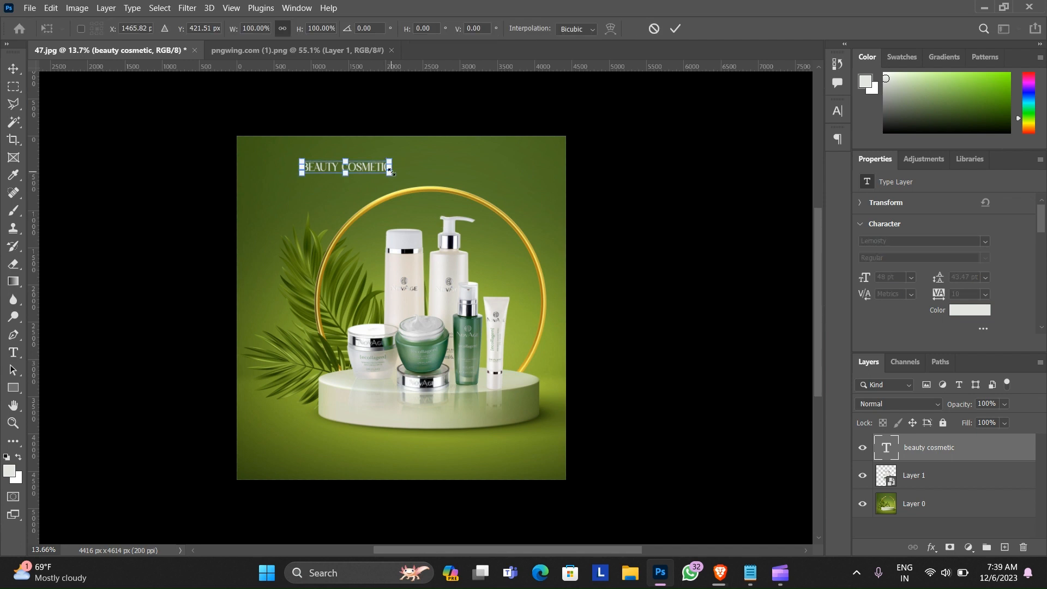
left_click_drag(390, 173, 461, 155)
left_click(675, 31)
key("v")
scroll(461, 156, "down", 1)
scroll(462, 156, "up", 1)
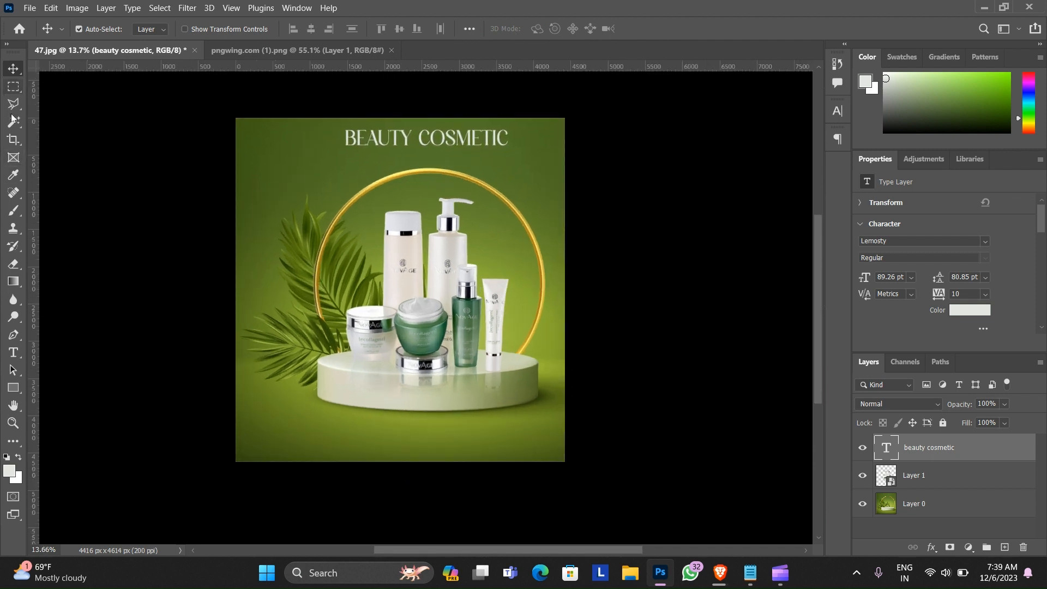
Extend the canvas past the image's right edge with the Crop tool to a width of about 4635 px.
key("c")
left_click_drag(566, 289, 573, 294)
left_click(714, 29)
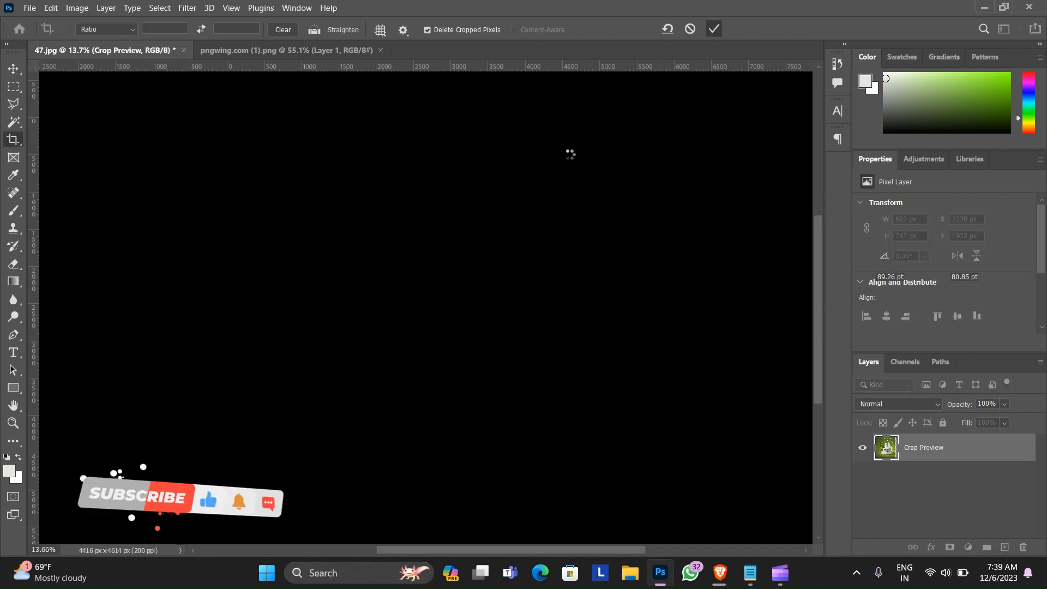
Fill the empty strip along the right edge of Layer 0 with a Content-Aware fill and clear the selection.
key("m")
left_click_drag(553, 116, 599, 463)
right_click(569, 372)
left_click(948, 478)
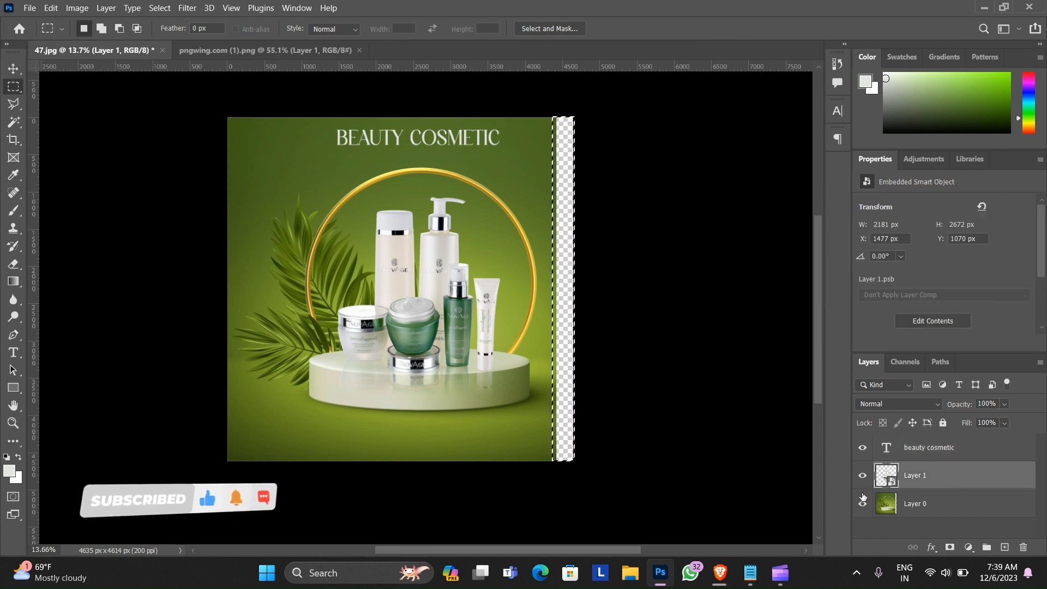
left_click(895, 503)
right_click(567, 377)
left_click(585, 288)
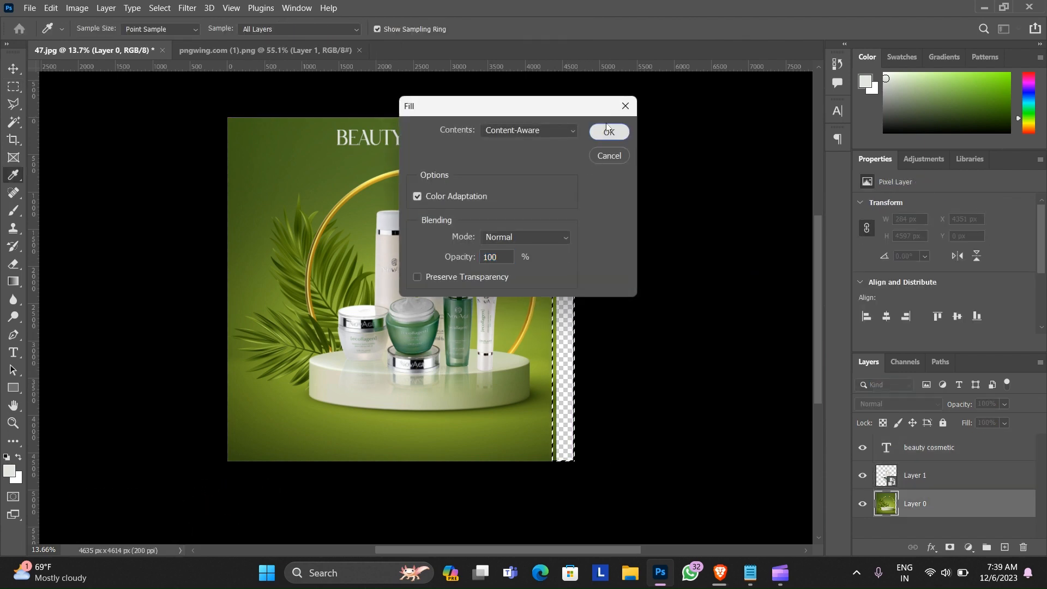
left_click(607, 130)
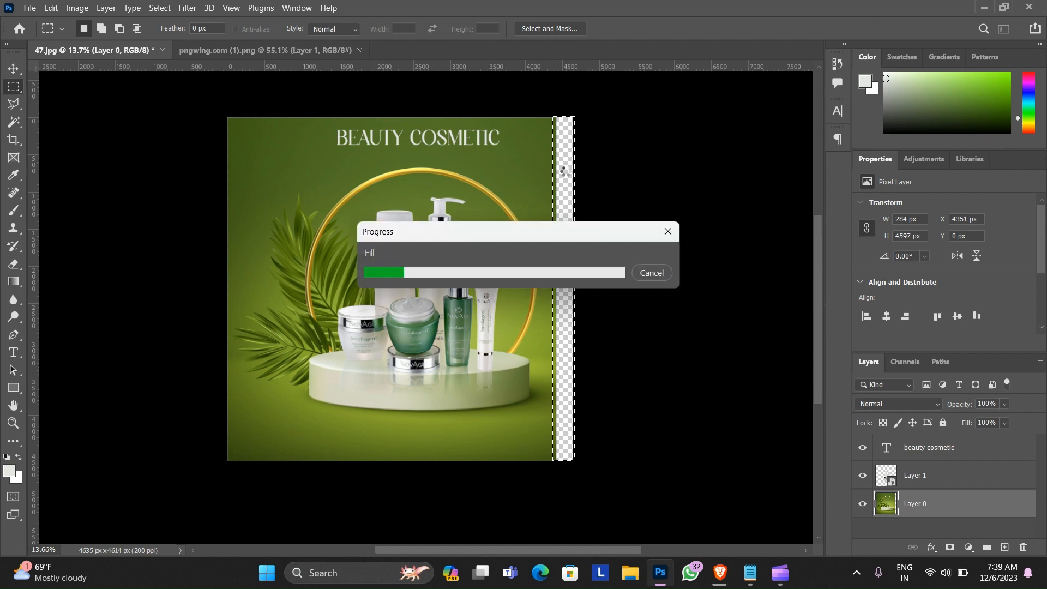
scroll(401, 201, "down", 1)
scroll(403, 200, "up", 2)
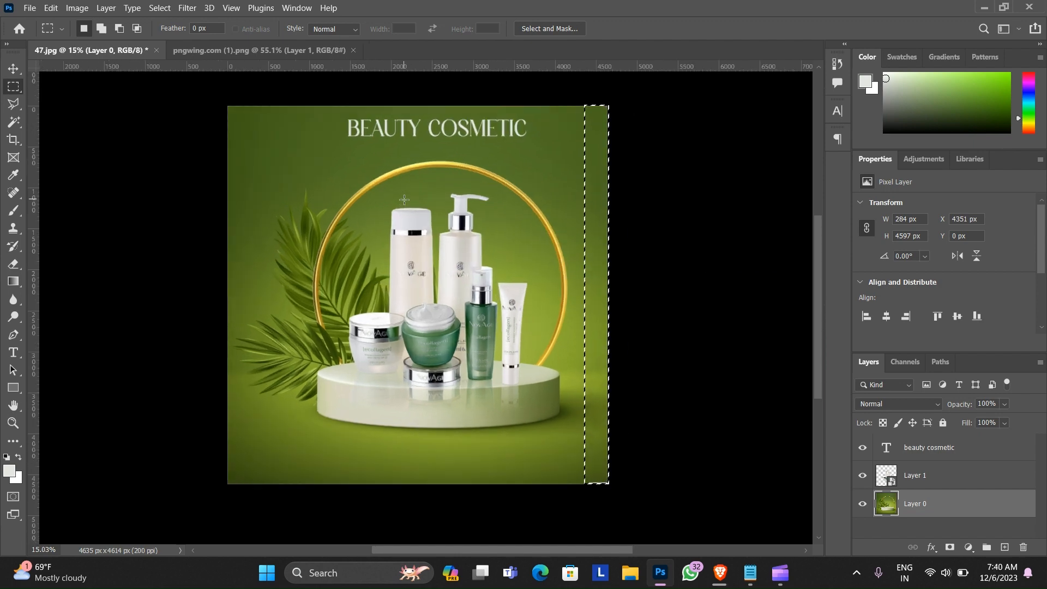
key("ctrl+d")
Fill a strip of about 321 × 109 px in the background's lower-right corner and clear the selection.
left_click_drag(580, 475, 609, 485)
right_click(595, 480)
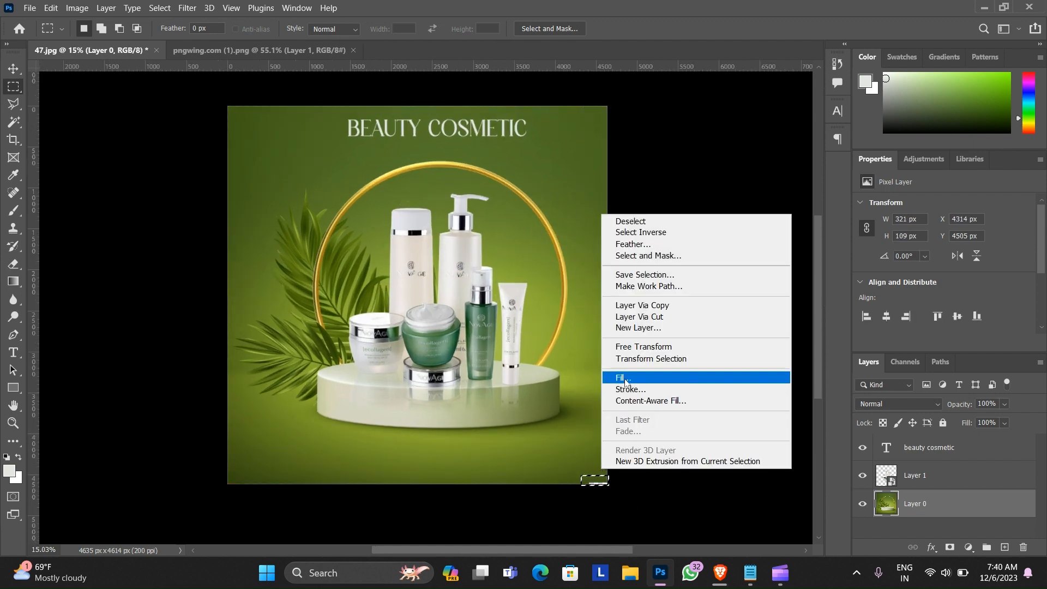
left_click(611, 439)
left_click(610, 133)
scroll(563, 196, "down", 1)
scroll(556, 203, "up", 2)
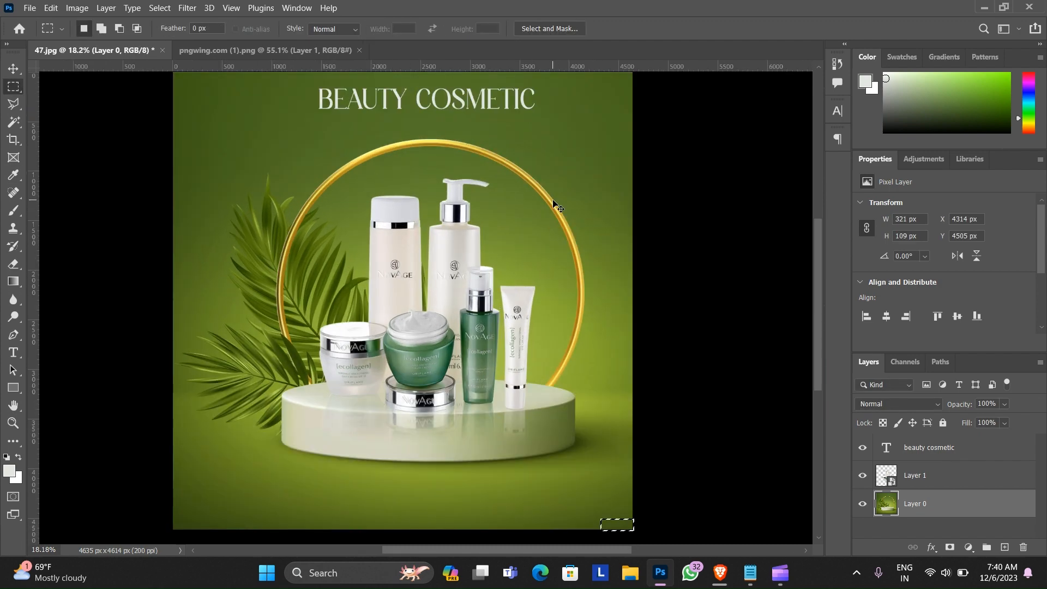
key("ctrl+d")
Shift the heading slightly right to line it up with the gold ring.
scroll(551, 205, "down", 1)
key("v")
left_click_drag(486, 137, 490, 137)
key("shift+Right")
key("shift+Right")
key("shift+Right")
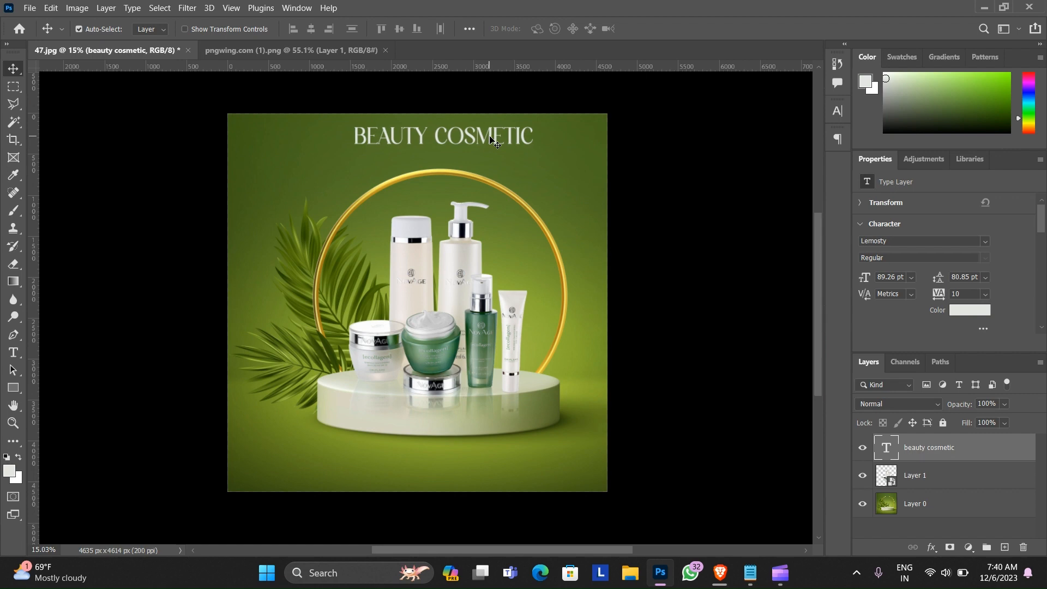
Scale the heading up to about 122.48 pt.
key("ctrl+t")
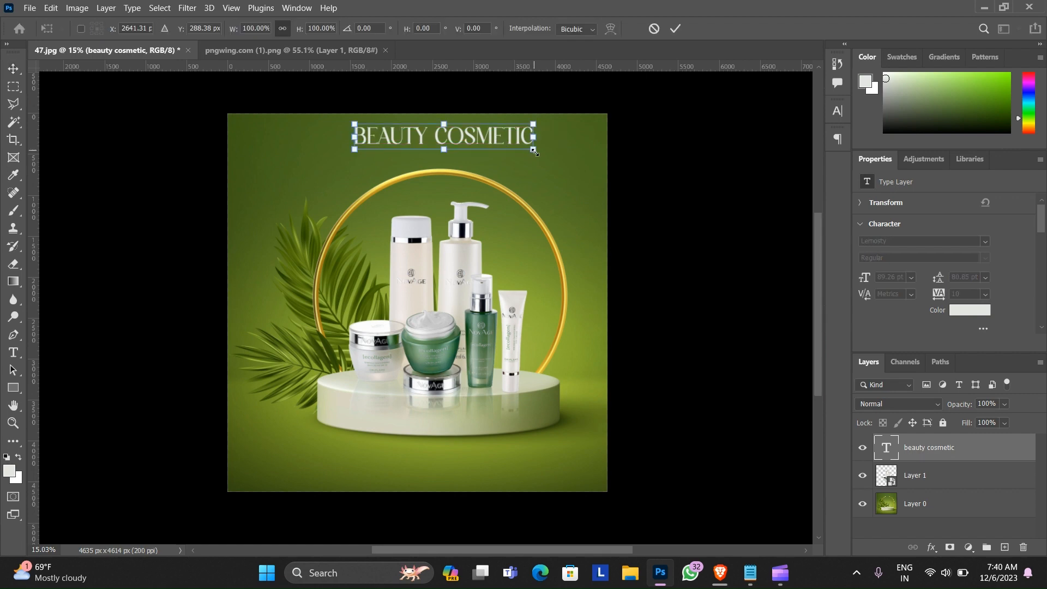
left_click_drag(534, 151, 600, 182)
left_click(675, 27)
Move the enlarged heading left and slightly up so it sits centred above the gold ring.
key("v")
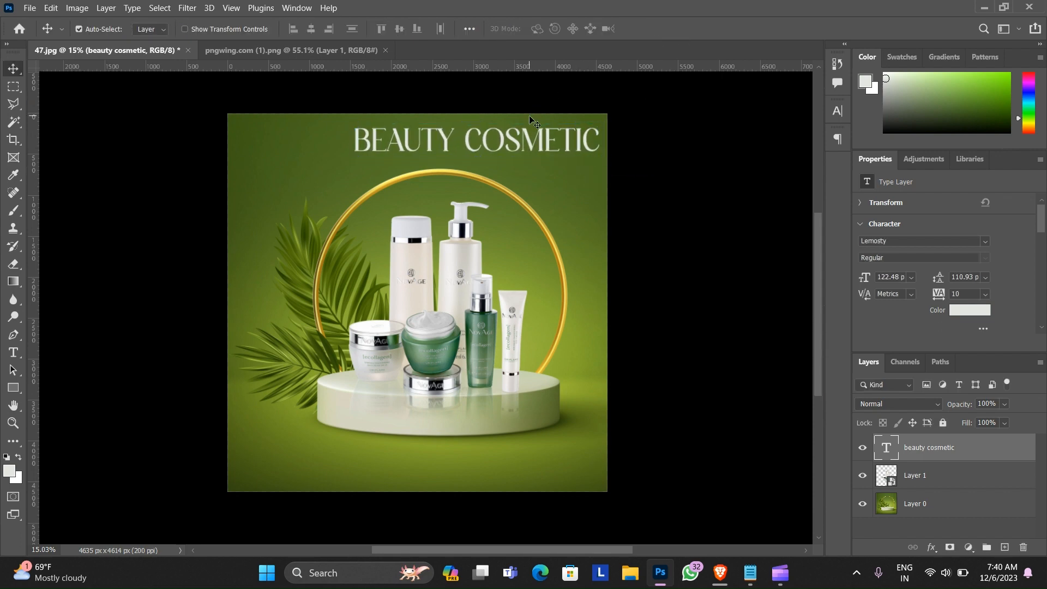
left_click_drag(529, 138, 492, 135)
key("shift+Right")
key("shift+Right")
key("shift+Right")
key("shift+Up")
key("shift+Up")
key("shift+Up")
key("shift+Up")
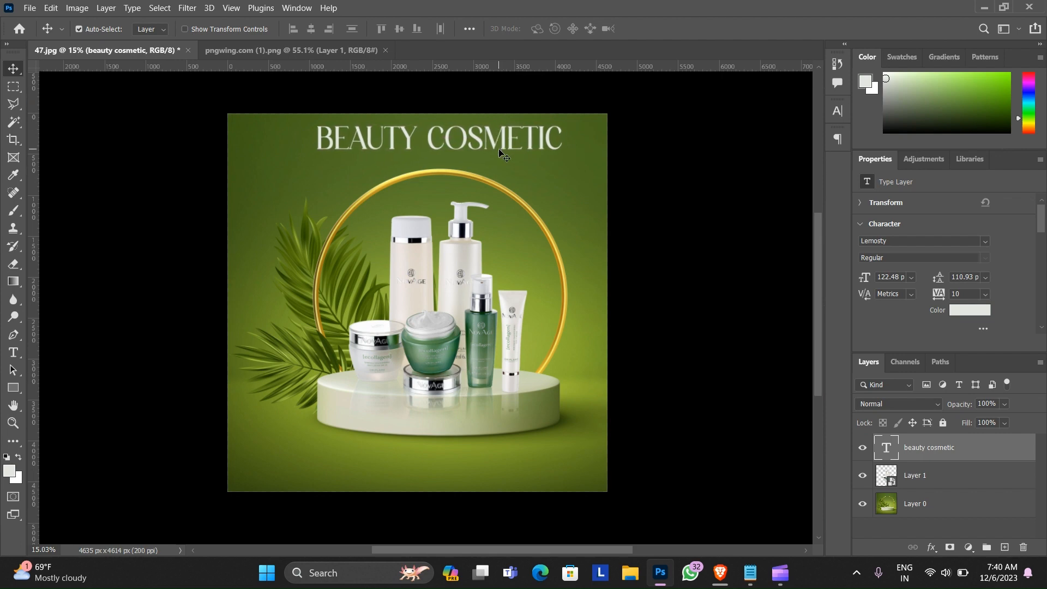
key("shift+Right")
Duplicate the BEAUTY COSMETIC heading below the podium and replace the copy's text with NOVAGE.
scroll(498, 148, "down", 1)
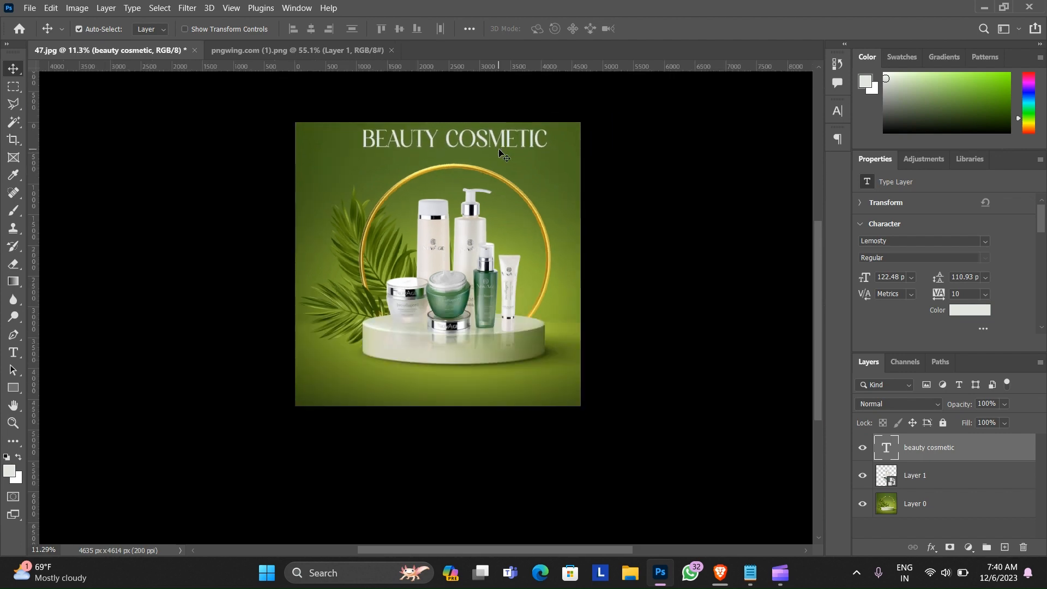
left_click_drag(491, 145, 483, 376)
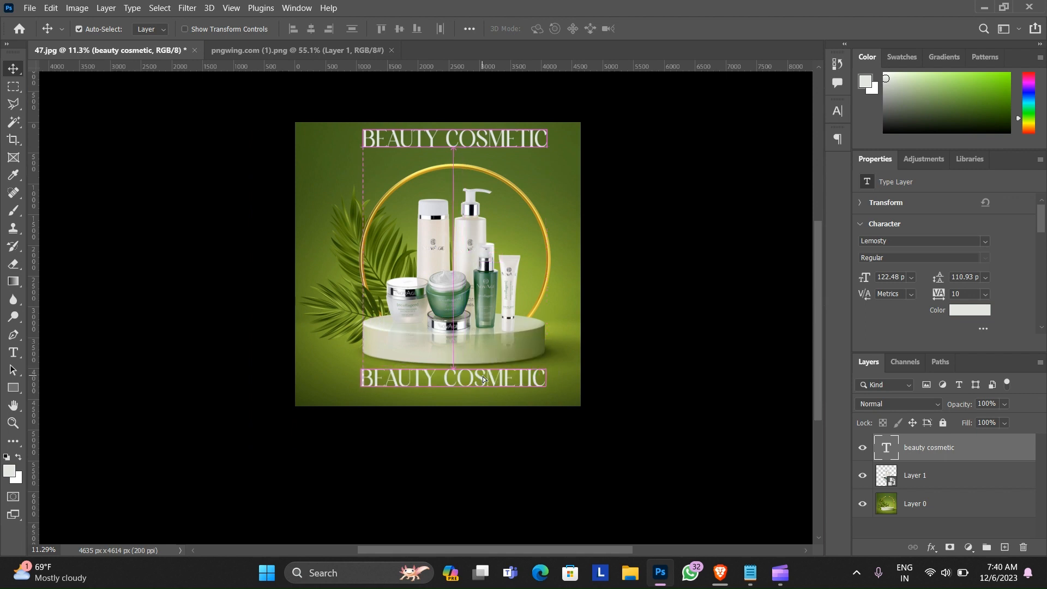
double_click(483, 376)
key("BackSpace")
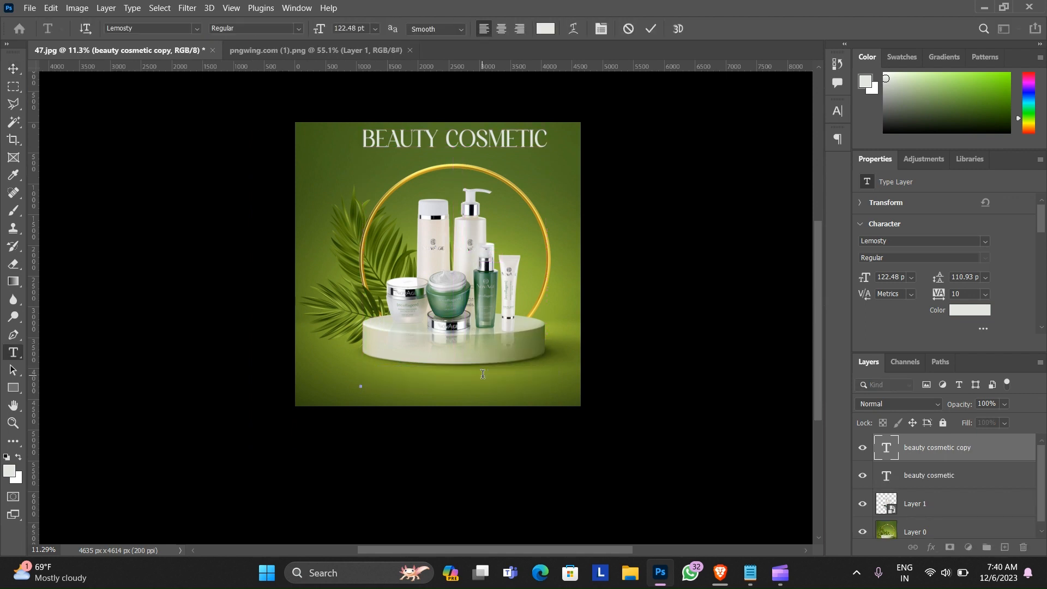
scroll(470, 355, "up", 2)
key("Caps_Lock")
type("NO")
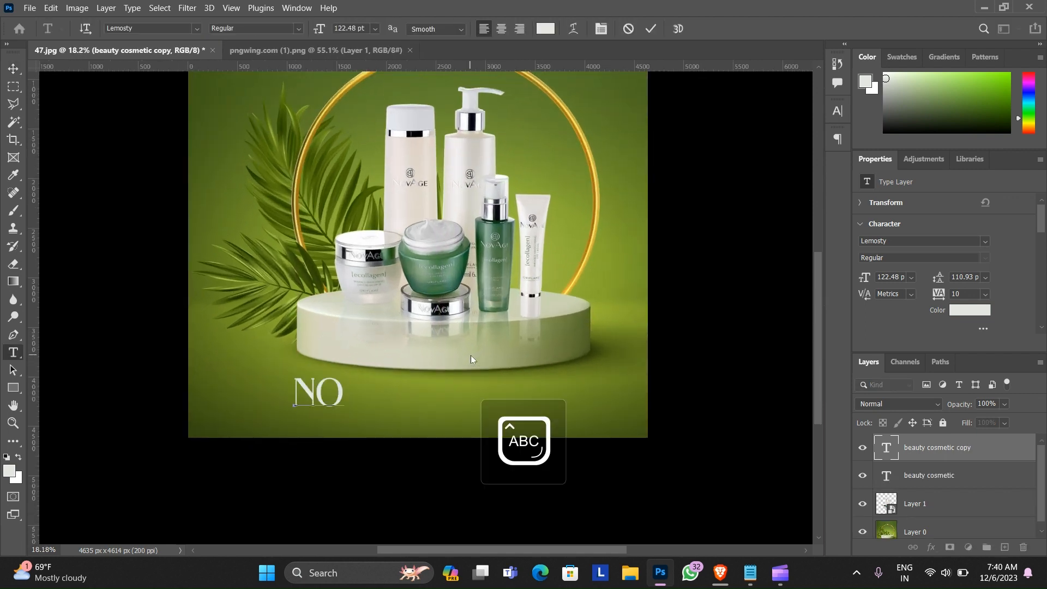
type("VAGE")
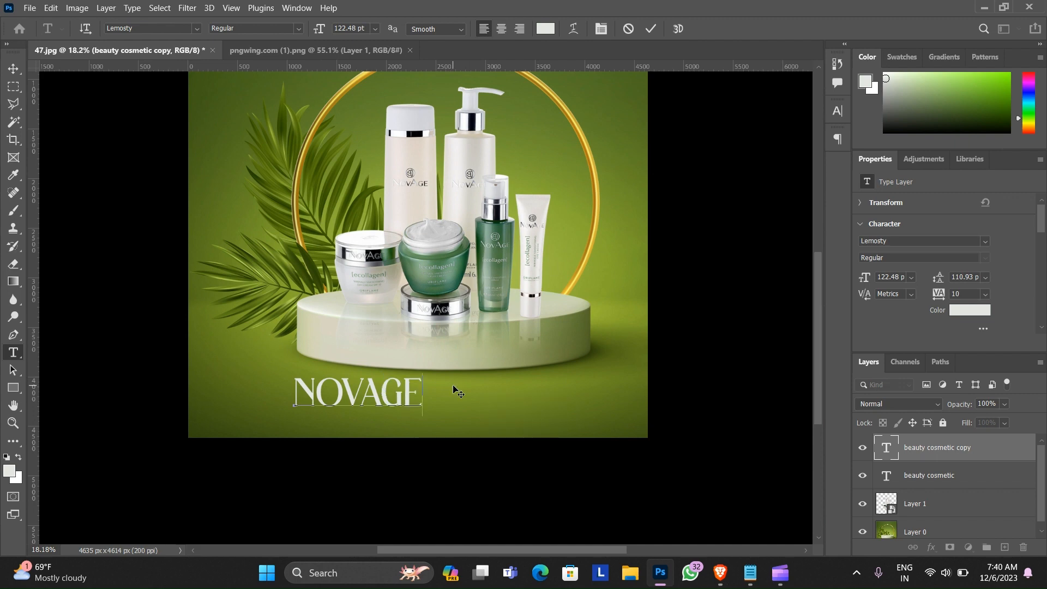
left_click(646, 31)
Move the NOVAGE text right and slightly down so it sits centred beneath the podium.
key("v")
scroll(380, 344, "down", 1)
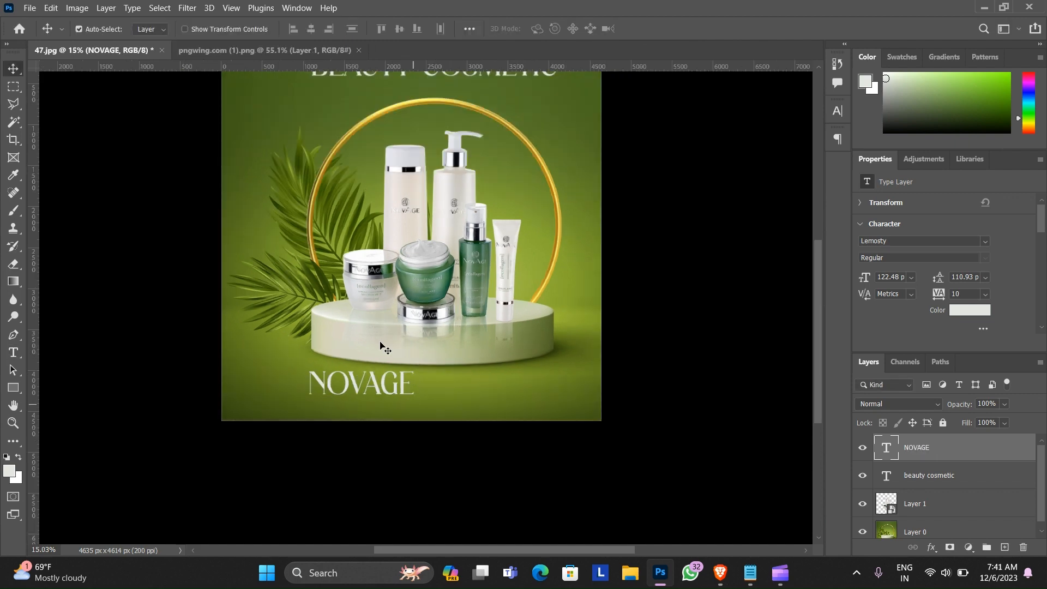
left_click_drag(376, 393, 447, 401)
scroll(500, 209, "down", 2)
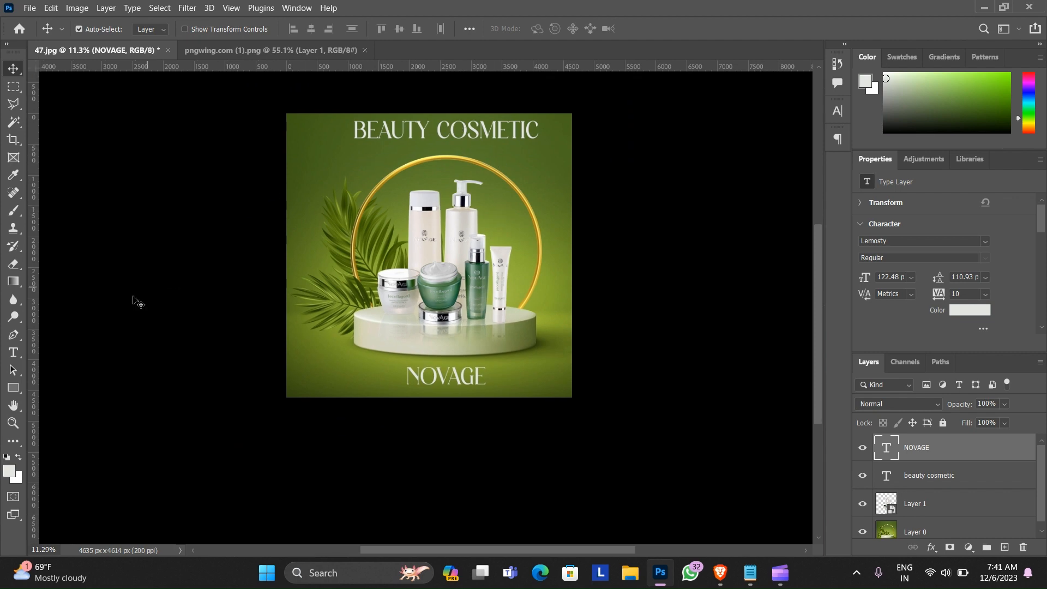
Draw a light rectangle of about 1030 × 237 px across the right side of the gold ring.
left_click(13, 387)
scroll(533, 187, "up", 3)
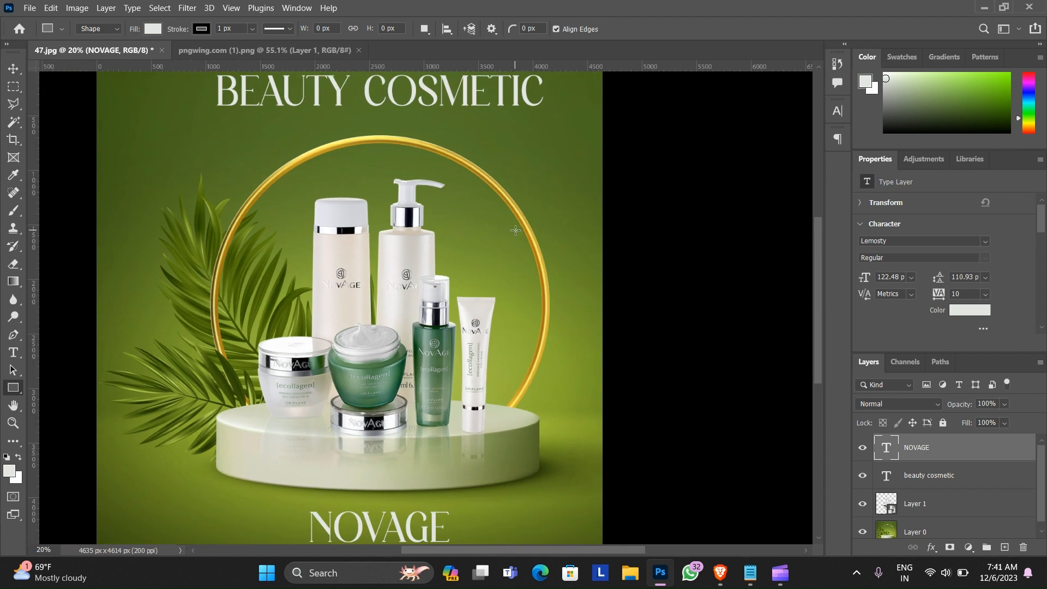
left_click_drag(495, 223, 594, 248)
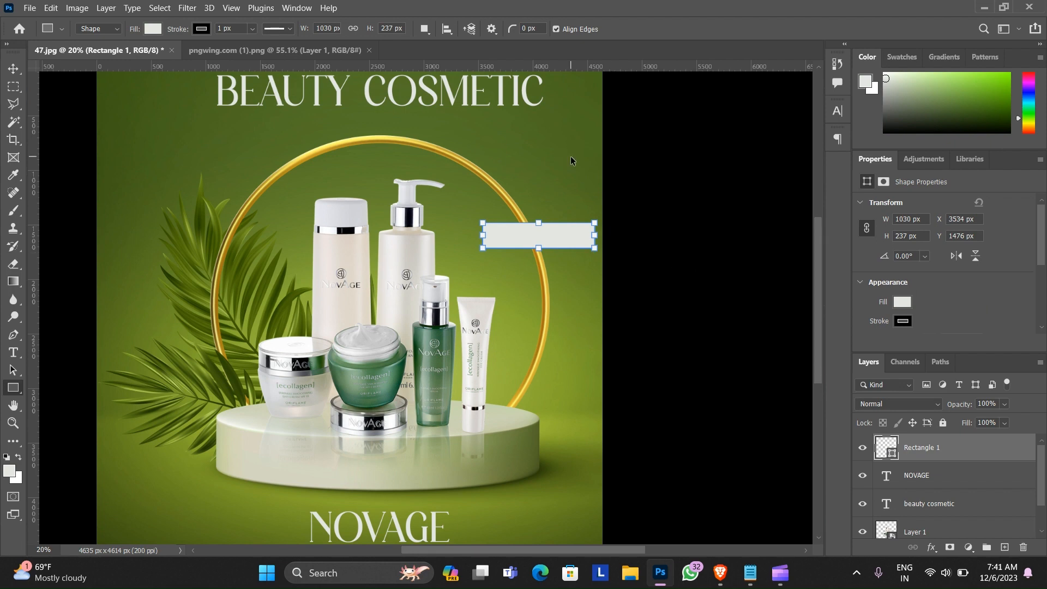
Remove the rectangle's stroke and round all its corners to 49 px.
left_click(902, 321)
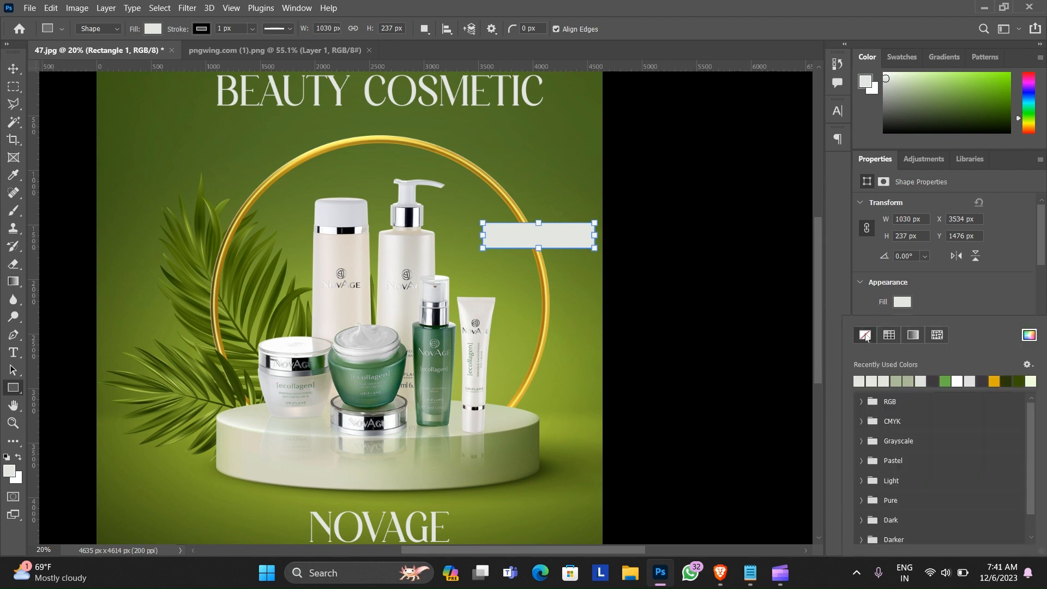
left_click(866, 336)
left_click(861, 282)
left_click(861, 283)
mouse_move(887, 285)
left_mouse_down()
mouse_move(899, 289)
mouse_move(885, 295)
mouse_move(891, 284)
left_mouse_up()
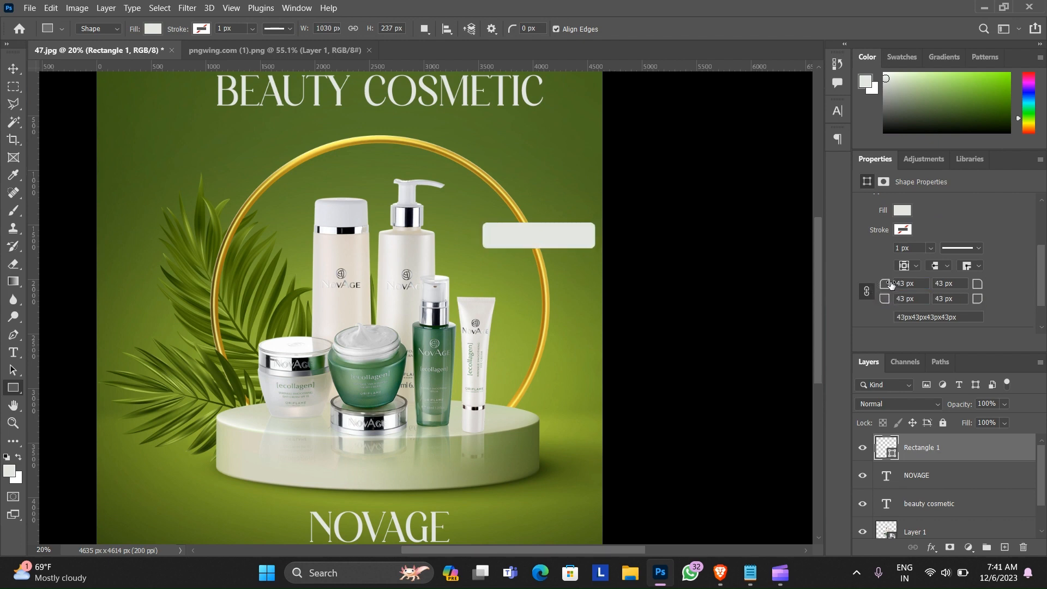
Write 40% OFF on the rectangle in dark green chatime text at 48 pt and position it neatly inside.
key("t")
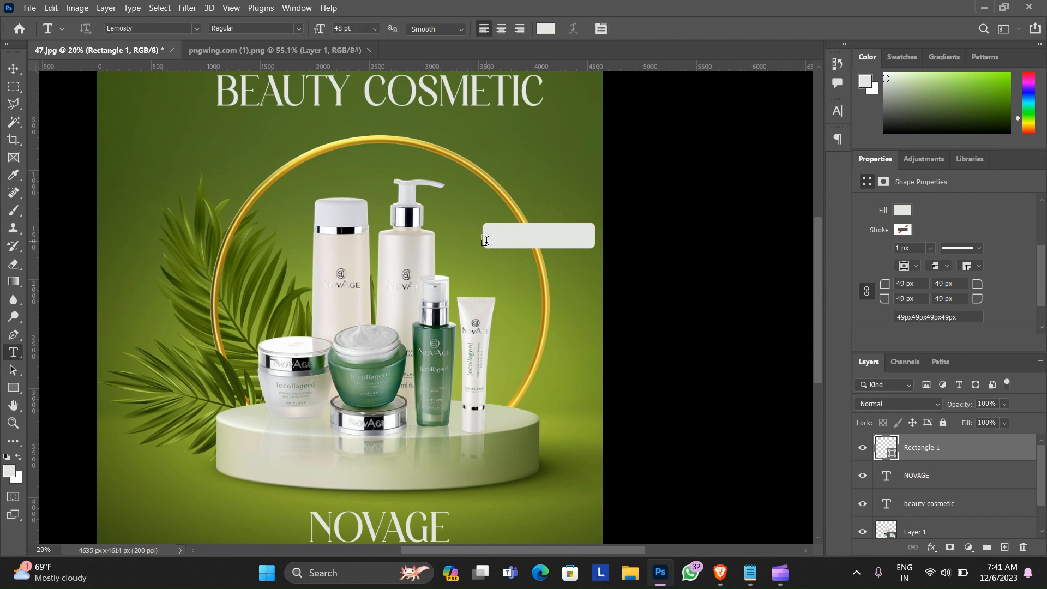
left_click(198, 29)
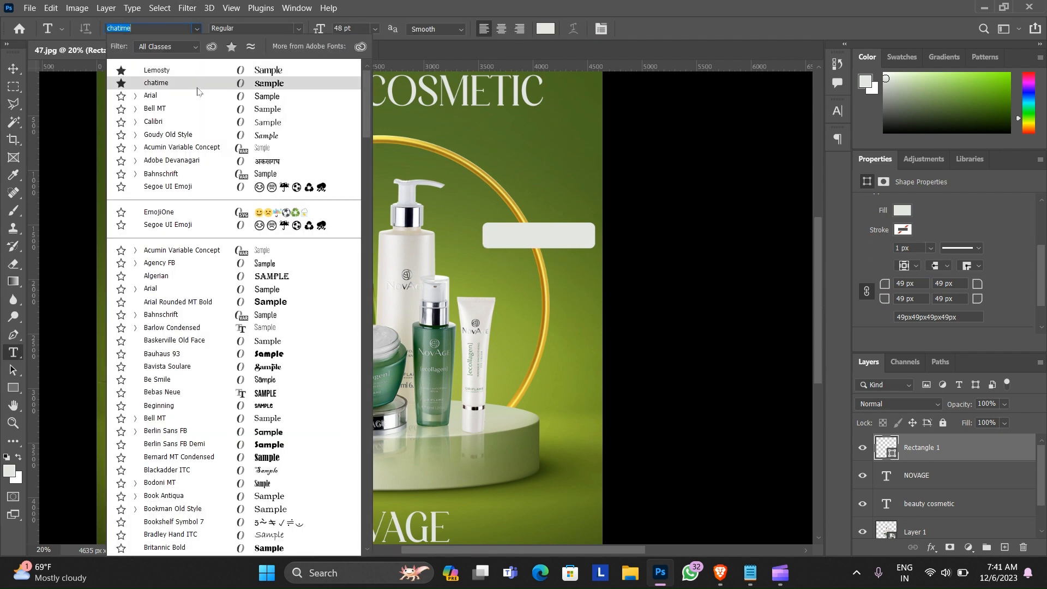
left_click(198, 86)
left_click(492, 235)
key("BackSpace")
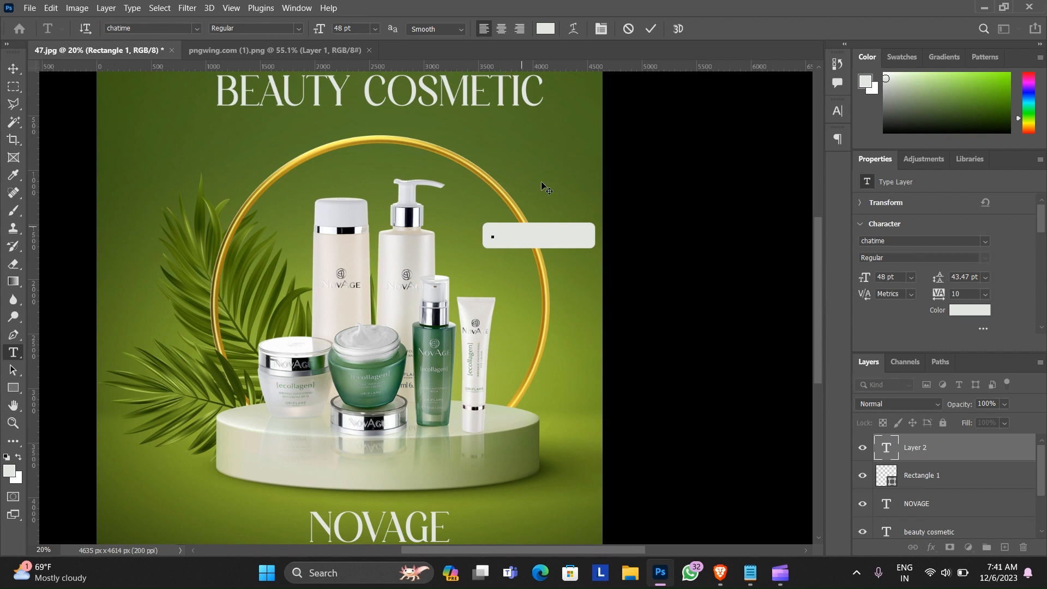
left_click(545, 28)
left_click(427, 338)
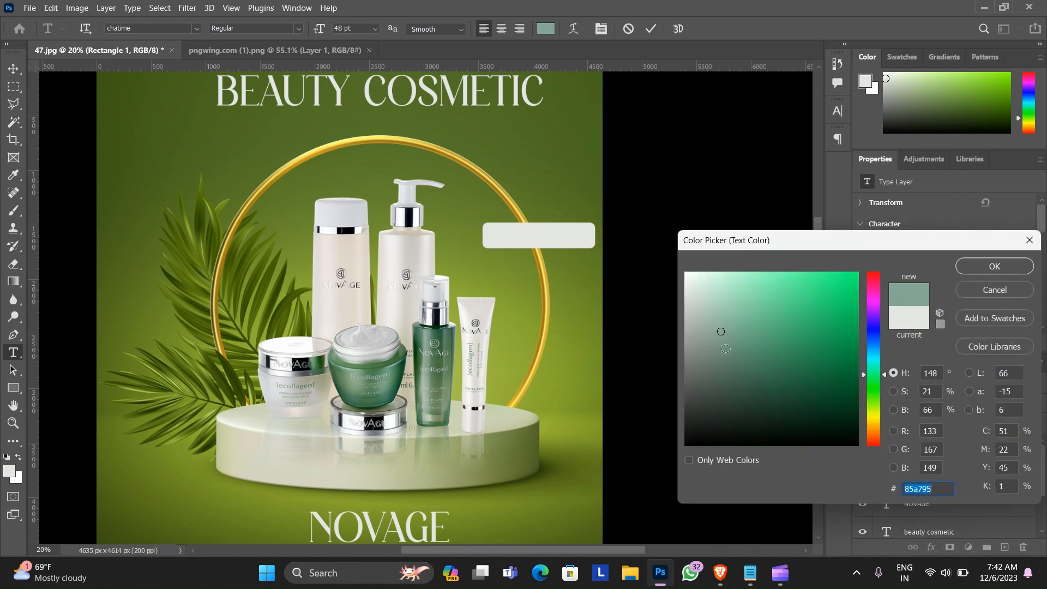
left_click_drag(766, 355, 820, 385)
left_click(995, 266)
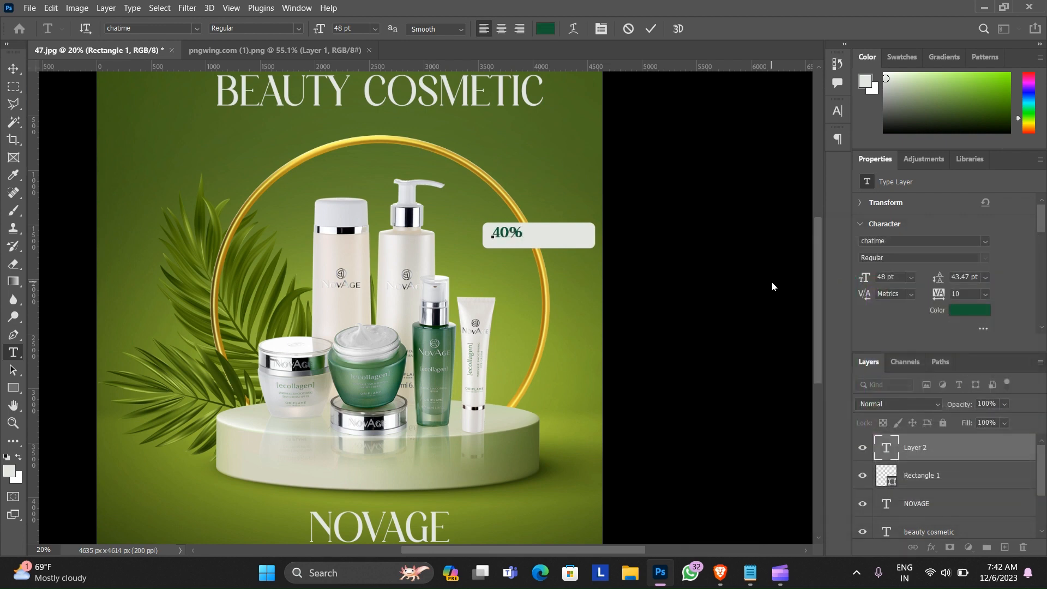
left_click(651, 29)
key("v")
left_click_drag(513, 234, 518, 238)
Shrink the rectangle to about 840 × 166 px and shift it up and left to frame the 40% OFF text.
left_click(592, 235)
key("ctrl+t")
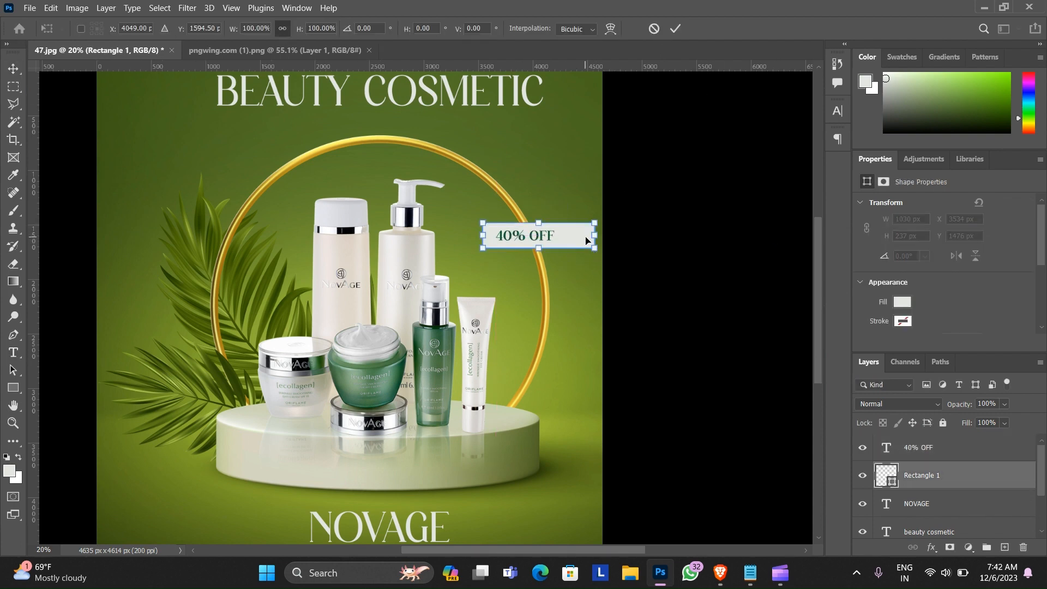
left_click_drag(594, 235, 531, 224)
left_click(674, 31)
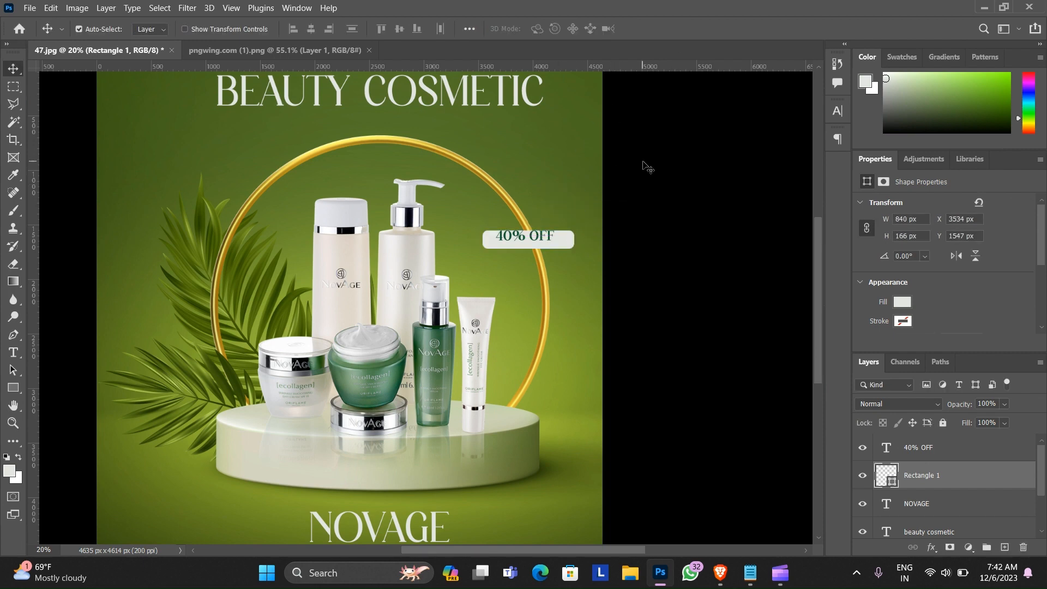
key("shift+Up")
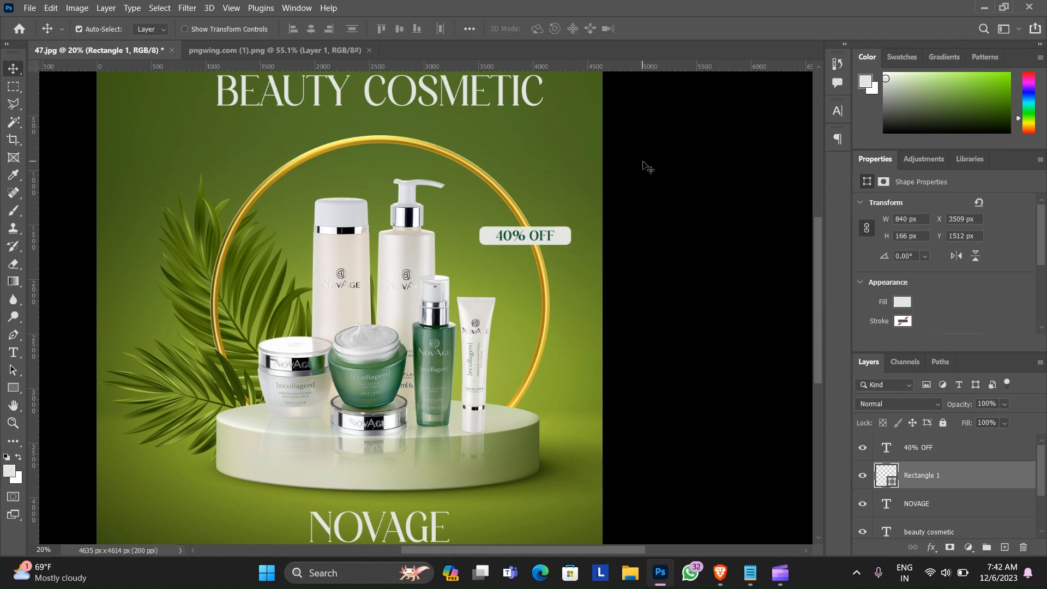
Duplicate the rectangle directly below the first and widen the copy to about 1040 px.
left_click_drag(559, 242, 592, 260)
key("ctrl+t")
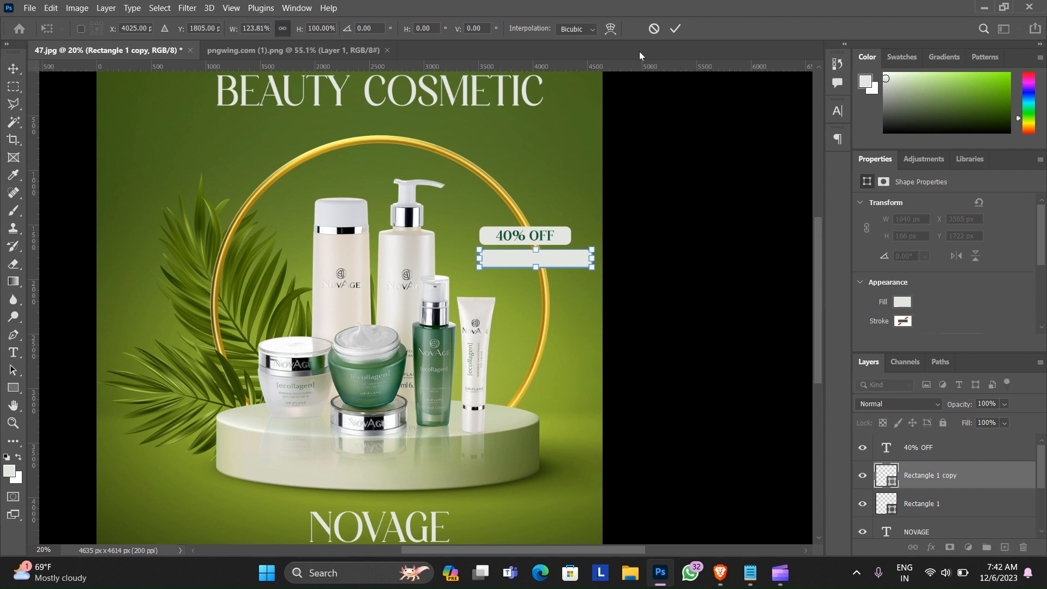
left_click(675, 28)
left_click(525, 239)
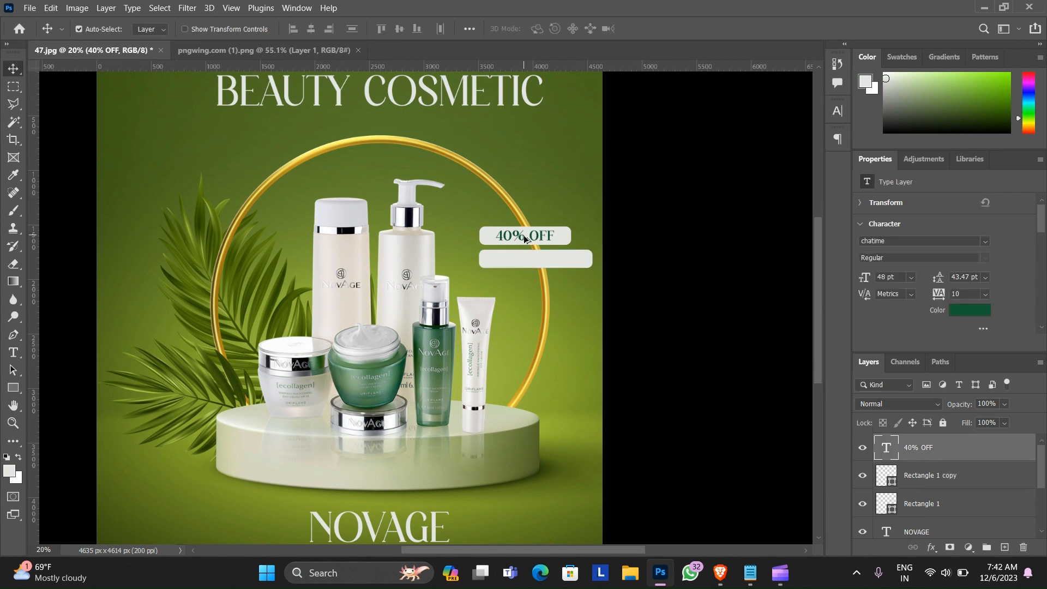
left_click_drag(524, 239, 524, 259)
double_click(524, 259)
type(".MOVAGE.C")
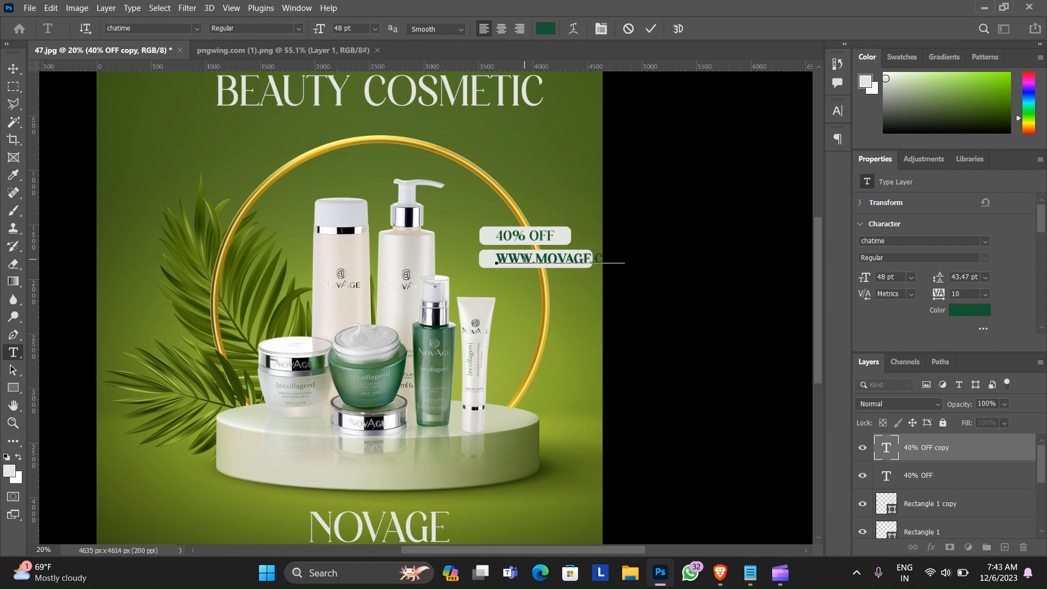
left_click(651, 29)
key("v")
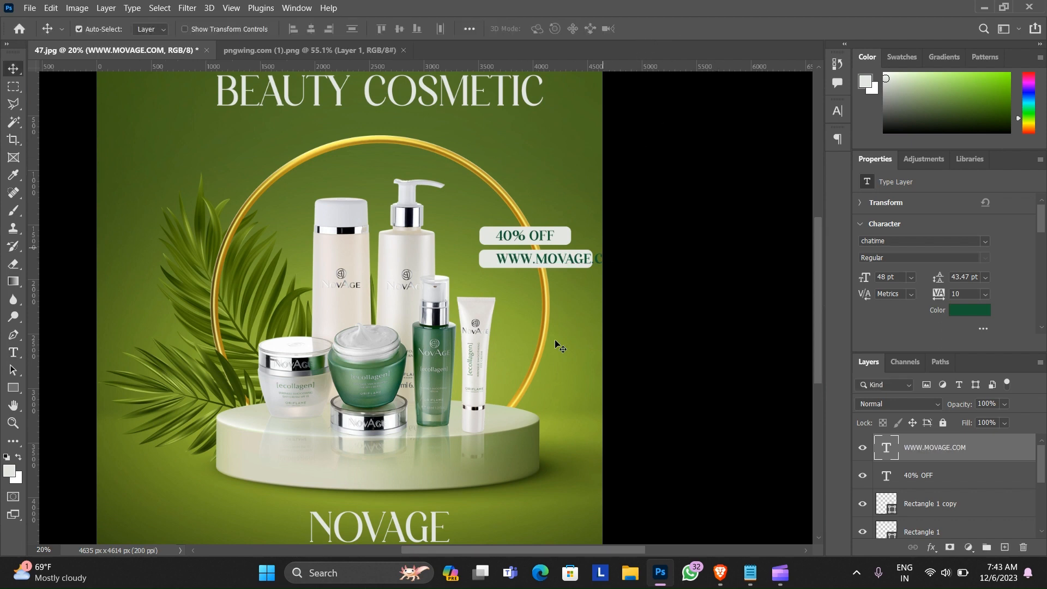
key("ctrl+t")
left_click_drag(614, 246, 534, 279)
scroll(567, 275, "up", 3)
left_click(675, 29)
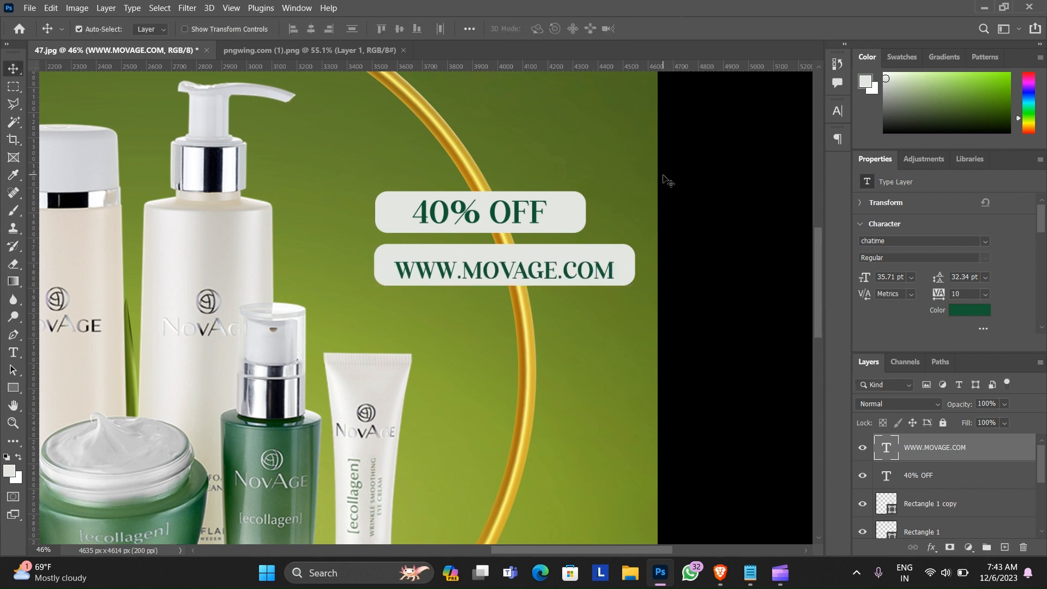
Nudge both labels together with their rectangles down and slightly right, to X 3520 px and Y 1584 px.
scroll(665, 179, "down", 2)
scroll(665, 179, "down", 4)
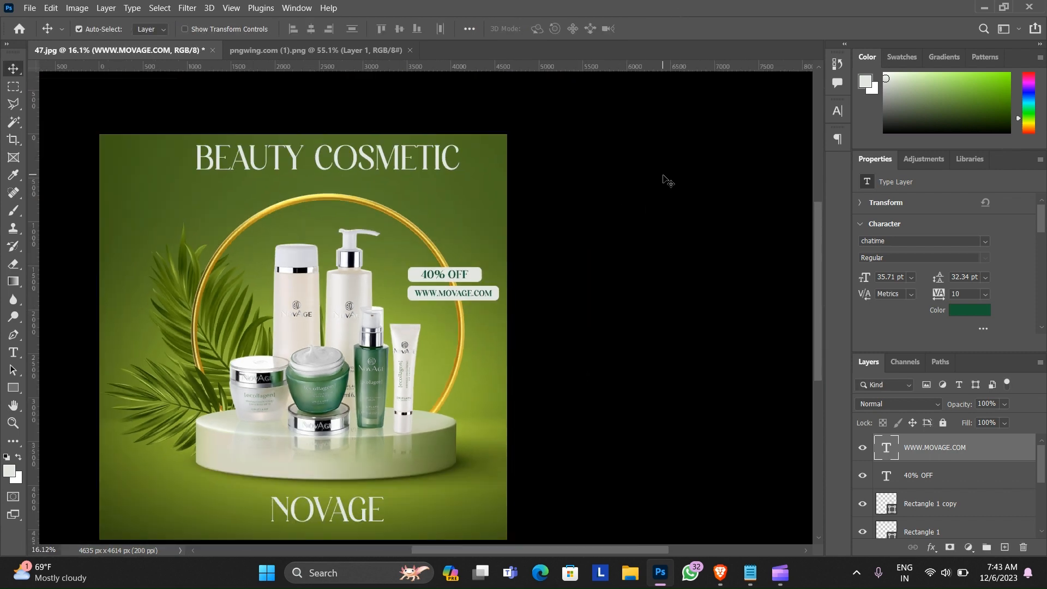
scroll(525, 241, "down", 3)
scroll(488, 245, "up", 6)
scroll(488, 246, "down", 5)
left_click_drag(489, 245, 509, 204)
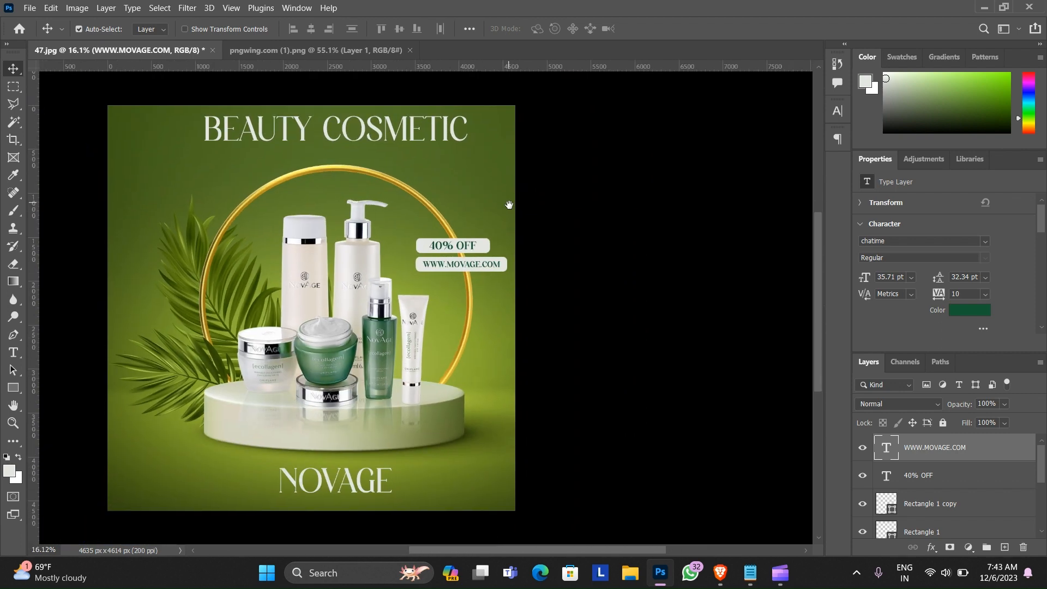
scroll(935, 511, "down", 1)
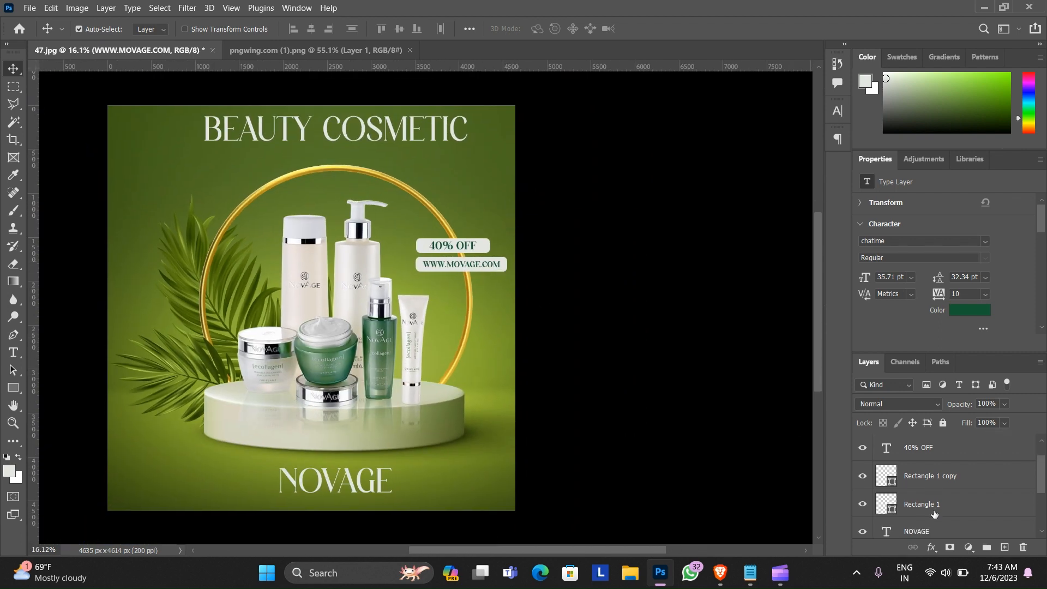
left_click(934, 510, "shift")
scroll(934, 510, "up", 1)
key("shift+Down")
key("shift+Down")
key("shift+Down")
key("shift+Down")
key("shift+Down")
key("shift+Down")
key("shift+Down")
key("shift+Right")
key("Right")
key("Right")
key("Right")
key("Right")
key("Right")
key("Right")
key("Right")
key("Right")
key("Right")
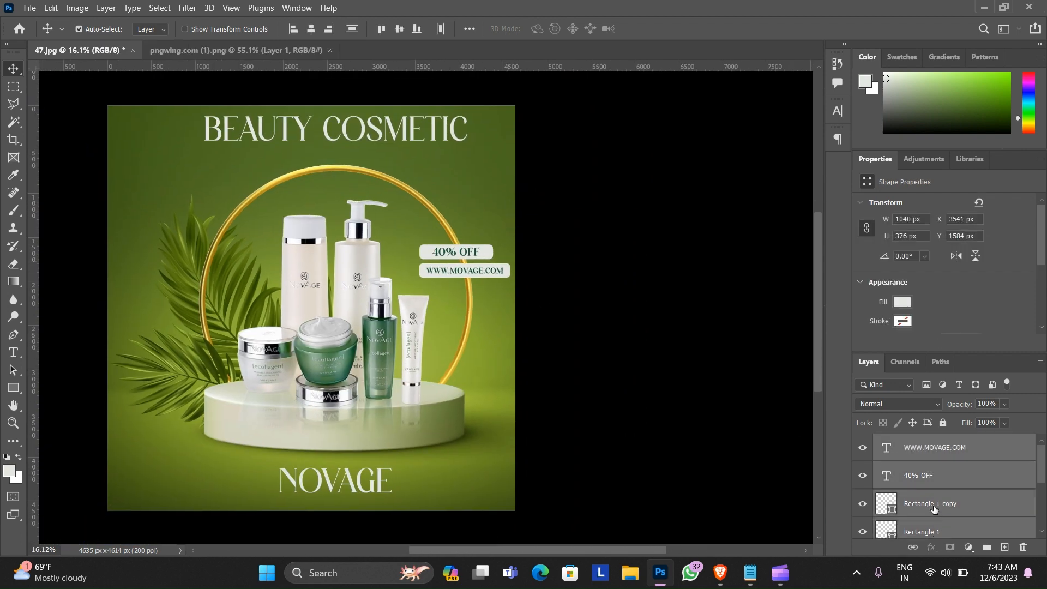
scroll(535, 285, "down", 2)
scroll(396, 285, "down", 2)
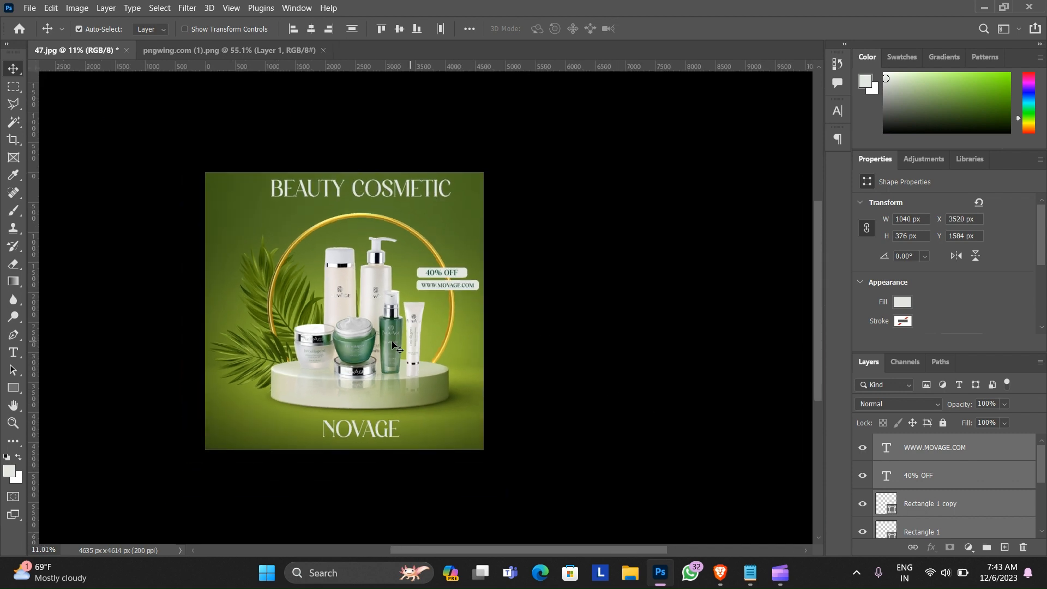
left_click(13, 353)
scroll(241, 216, "up", 5)
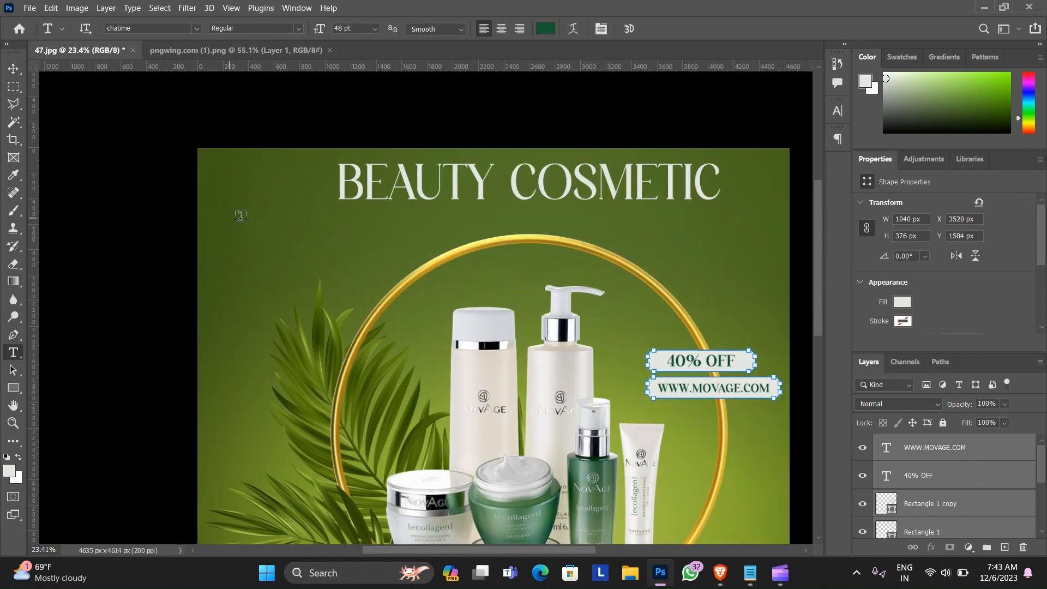
left_click(540, 31)
left_click(841, 406)
left_click(992, 266)
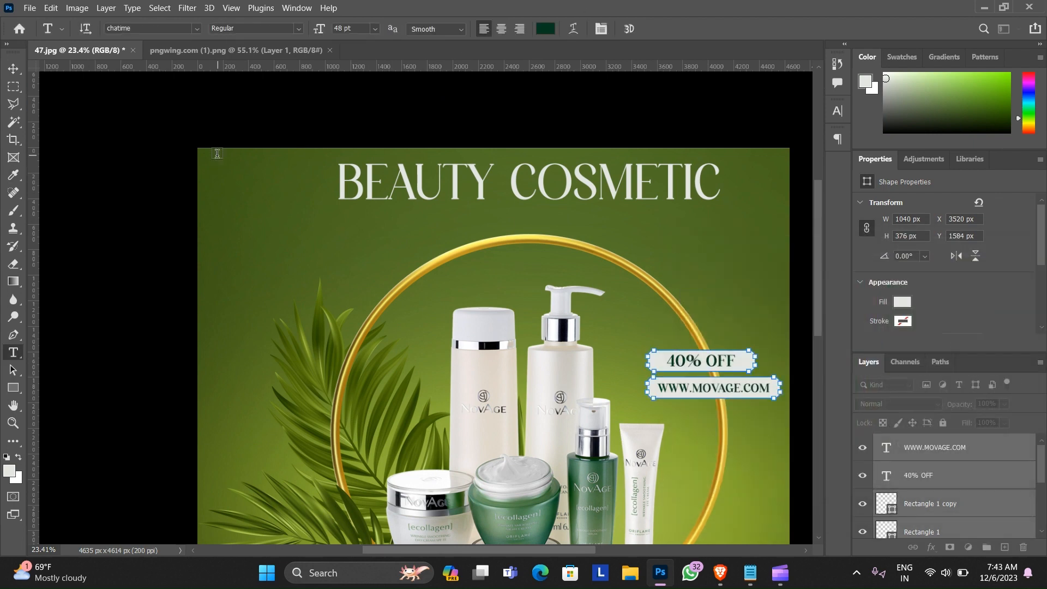
Add the two-line text YOUR LOGO in dark green chatime at 48 pt in the poster's upper-left corner.
left_click(219, 179)
key("BackSpace")
type("YOUR")
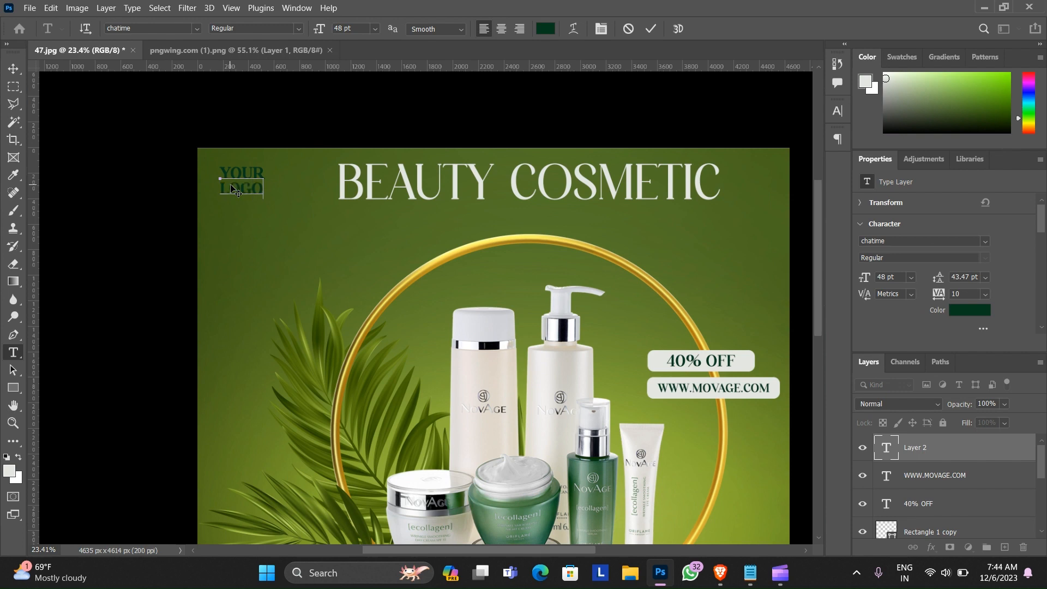
left_click(652, 29)
Move the BEAUTY COSMETIC heading slightly down and left, and nudge the NOVAGE text slightly down.
scroll(385, 254, "down", 1)
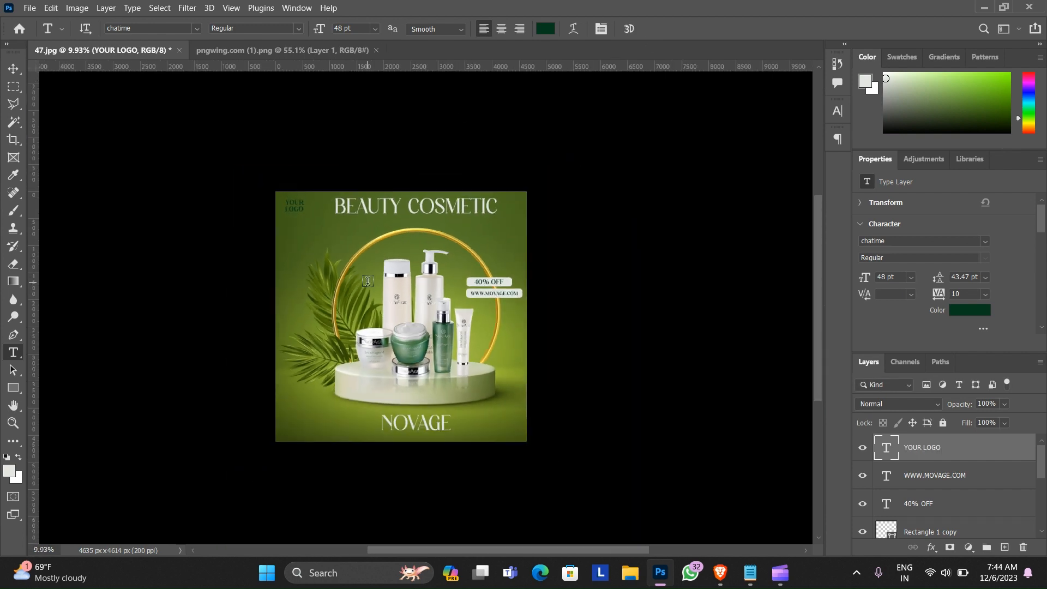
scroll(388, 214, "up", 2)
key("v")
left_click_drag(434, 201, 429, 208)
scroll(519, 181, "down", 1)
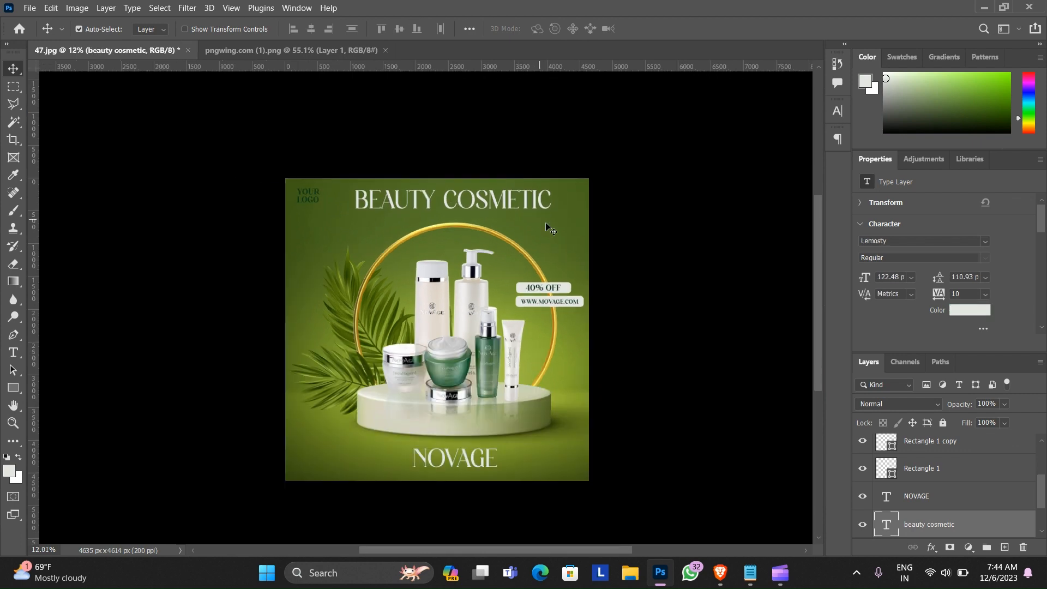
scroll(545, 299, "down", 1)
left_click_drag(495, 417, 494, 418)
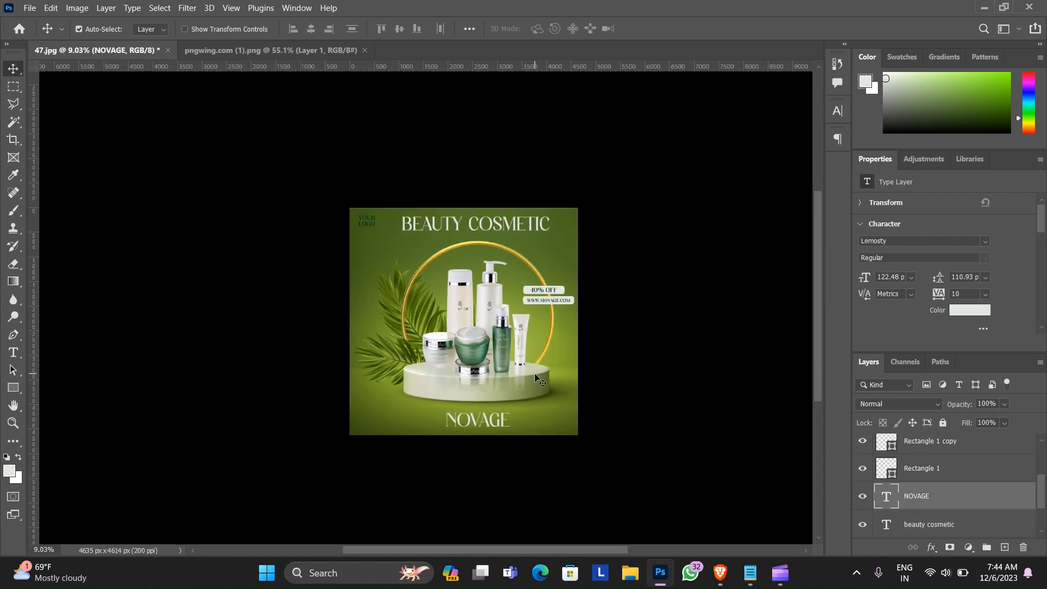
key("ctrl+plus")
scroll(320, 332, "up", 4)
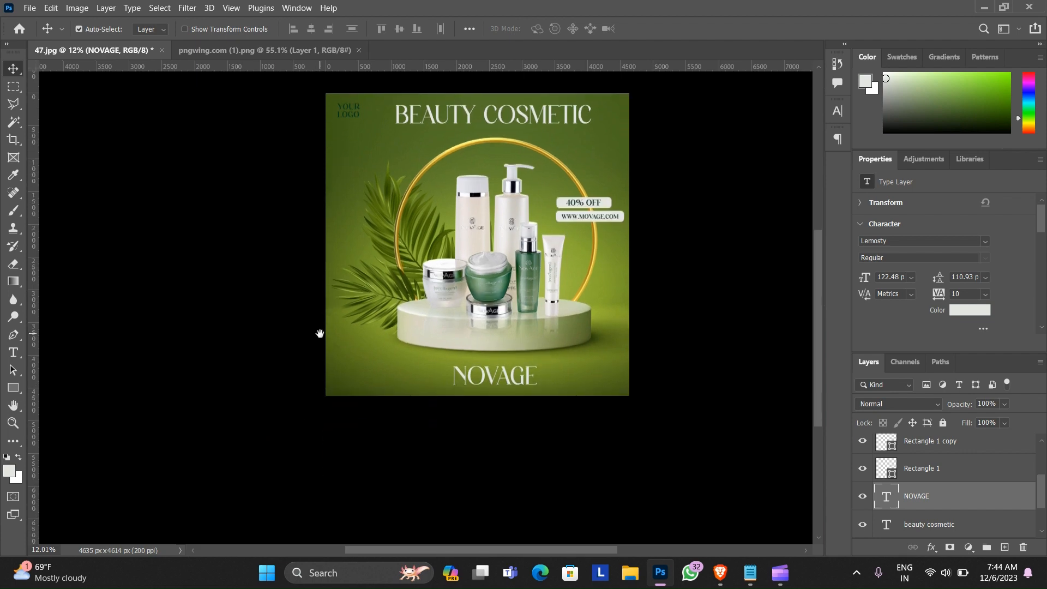
key("t")
left_click_drag(306, 372, 552, 397)
left_click(649, 31)
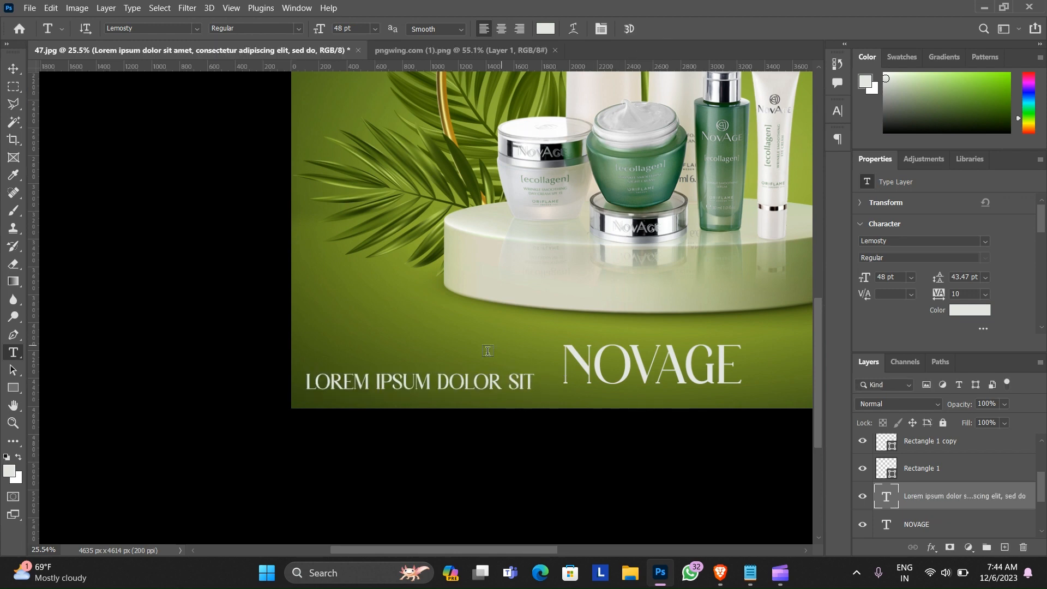
key("Delete")
left_click(376, 29)
left_click(370, 62)
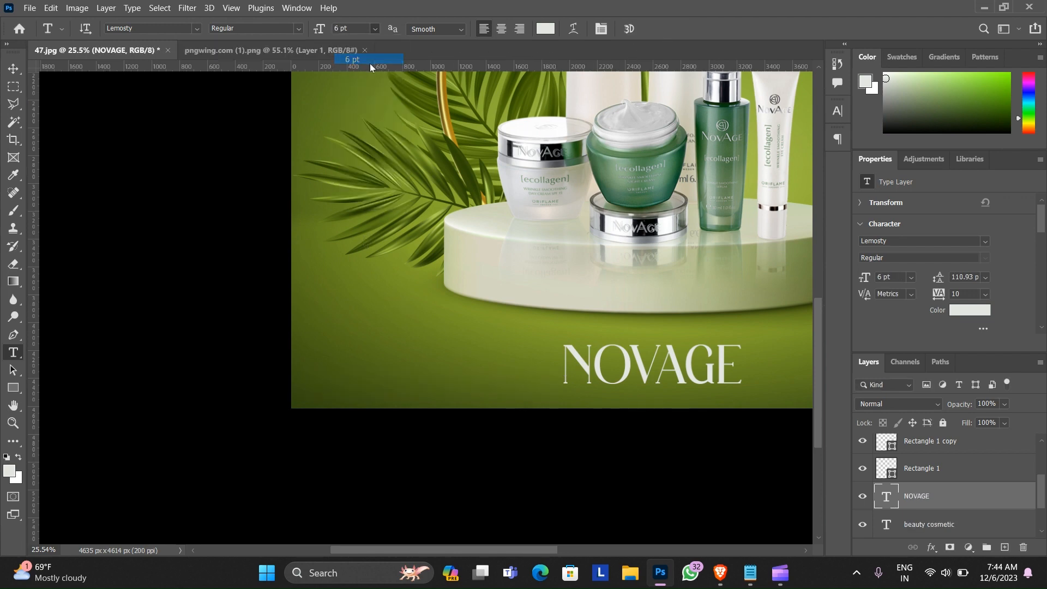
key("ctrl+z")
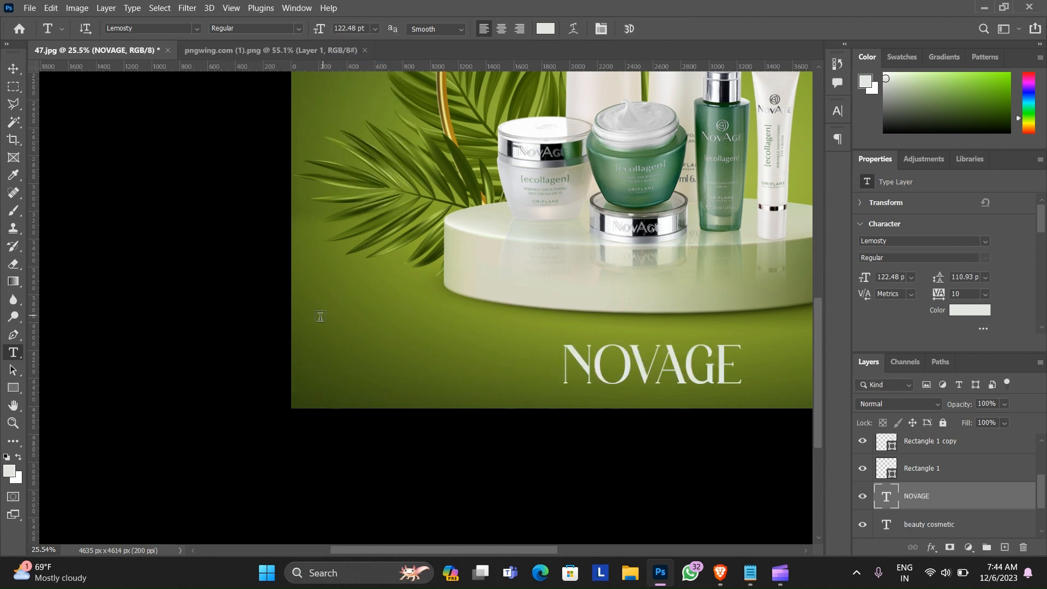
Add a three-line Lorem ipsum paragraph in Lemosty in the poster's lower-left corner and scale it down to about 23 pt.
left_click_drag(315, 320, 751, 410)
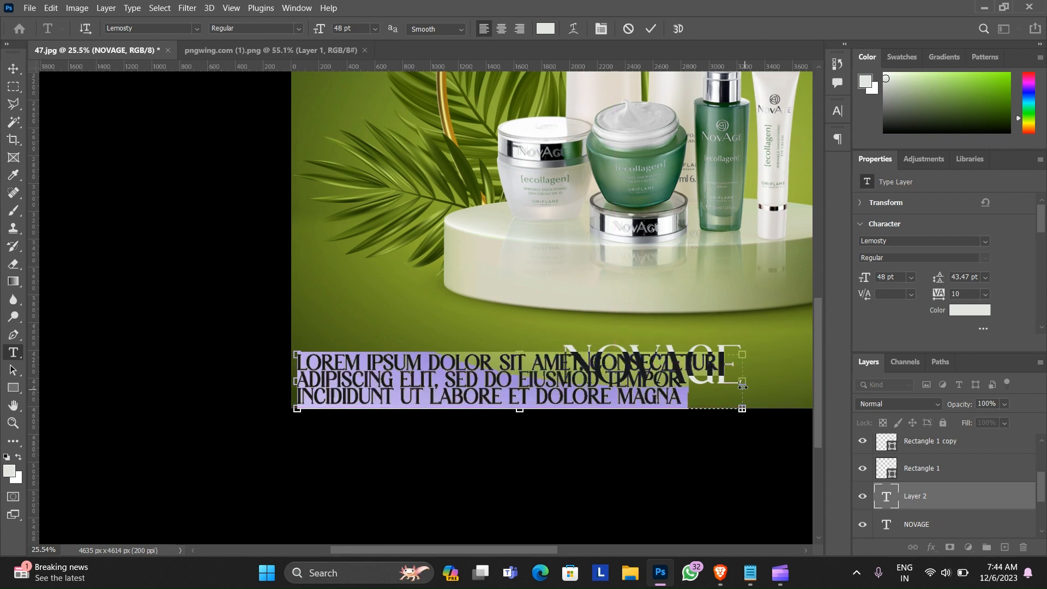
left_click(651, 30)
key("ctrl+t")
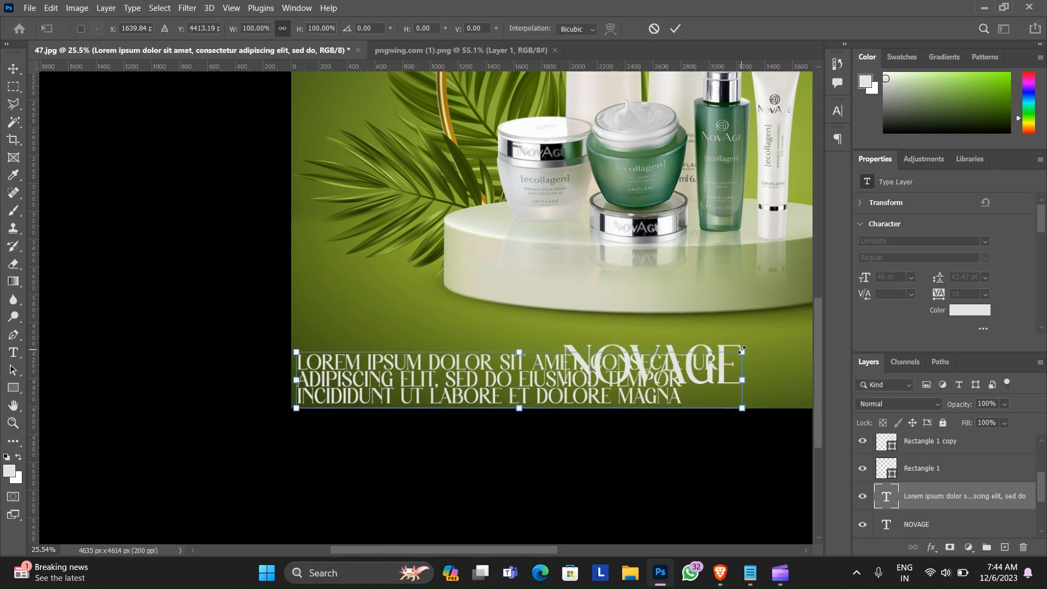
left_click_drag(742, 349, 481, 372)
key("Return")
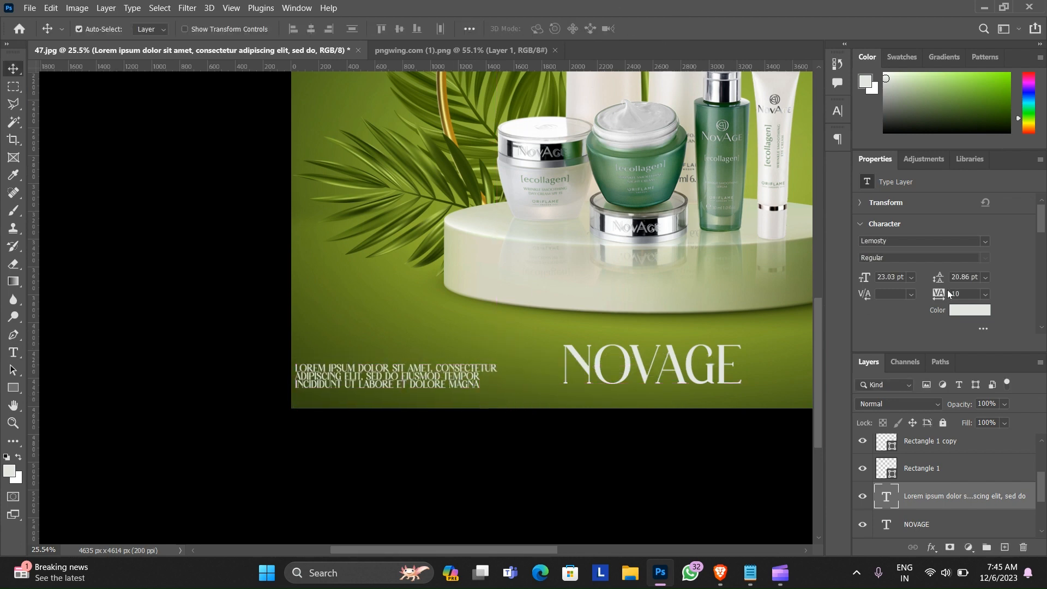
Recolour the Lorem ipsum paragraph to dark green.
left_click(965, 310)
scroll(598, 295, "up", 5)
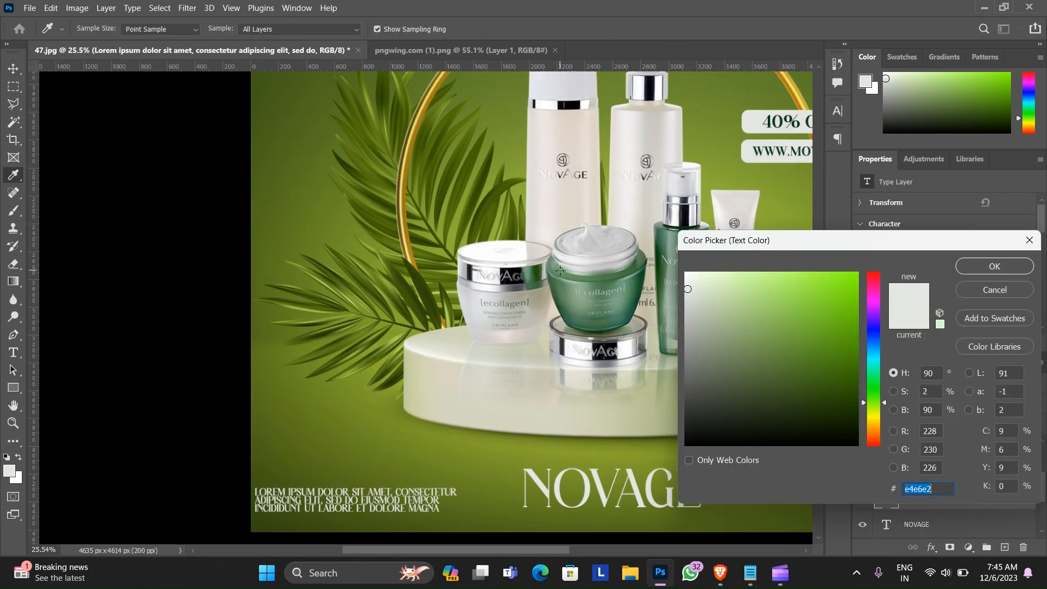
left_click(560, 270)
left_click(823, 413)
left_click(966, 271)
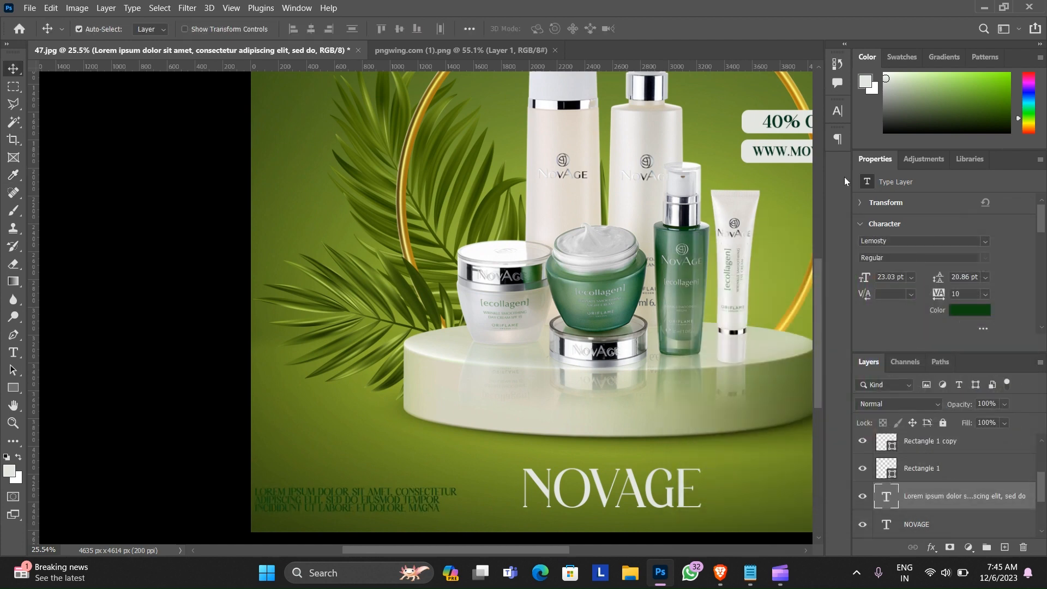
Set the Lorem ipsum paragraph's leading to 24 pt.
left_click(837, 111)
left_click(814, 147)
left_click(802, 177)
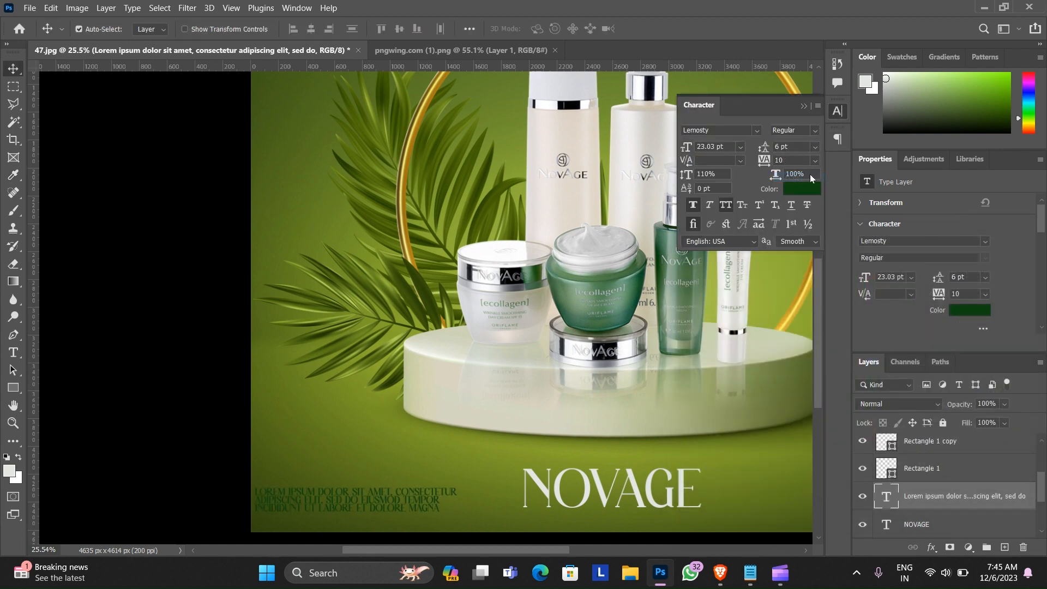
left_click(814, 147)
left_click(802, 249)
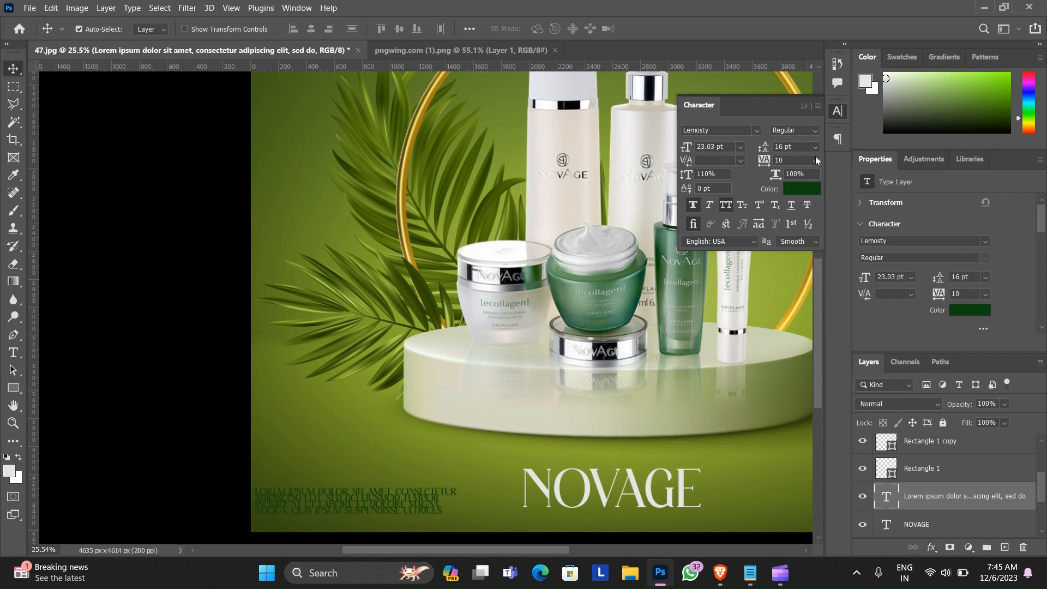
left_click(815, 147)
left_click(809, 274)
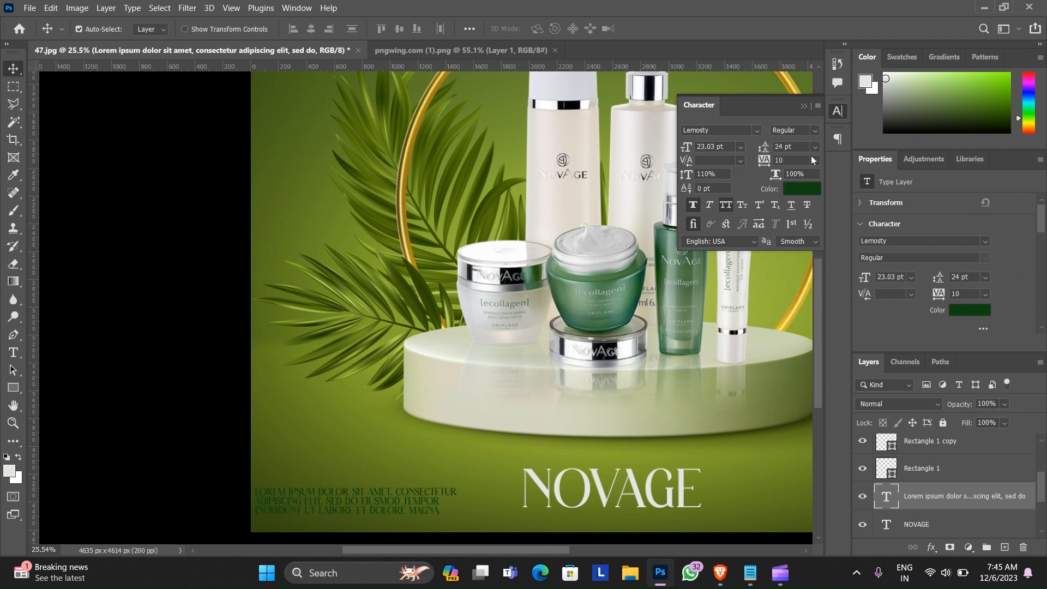
left_click(804, 106)
scroll(428, 409, "down", 3)
scroll(428, 409, "up", 3)
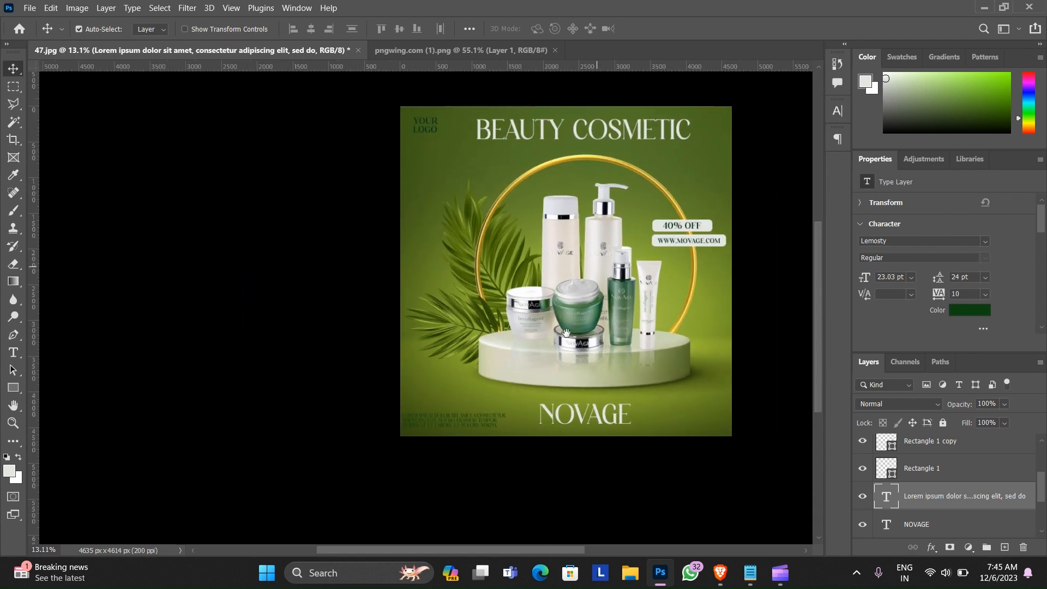
scroll(428, 409, "down", 1)
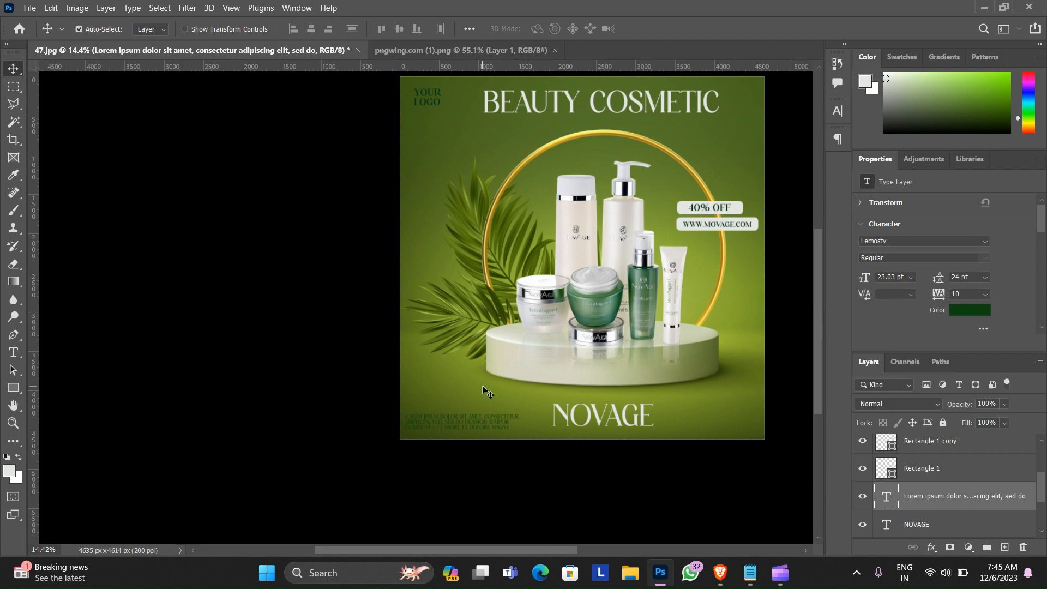
Stretch the Lorem ipsum paragraph to about 110% width and flatten it to about 69% height.
key("ctrl+t")
scroll(476, 443, "up", 2)
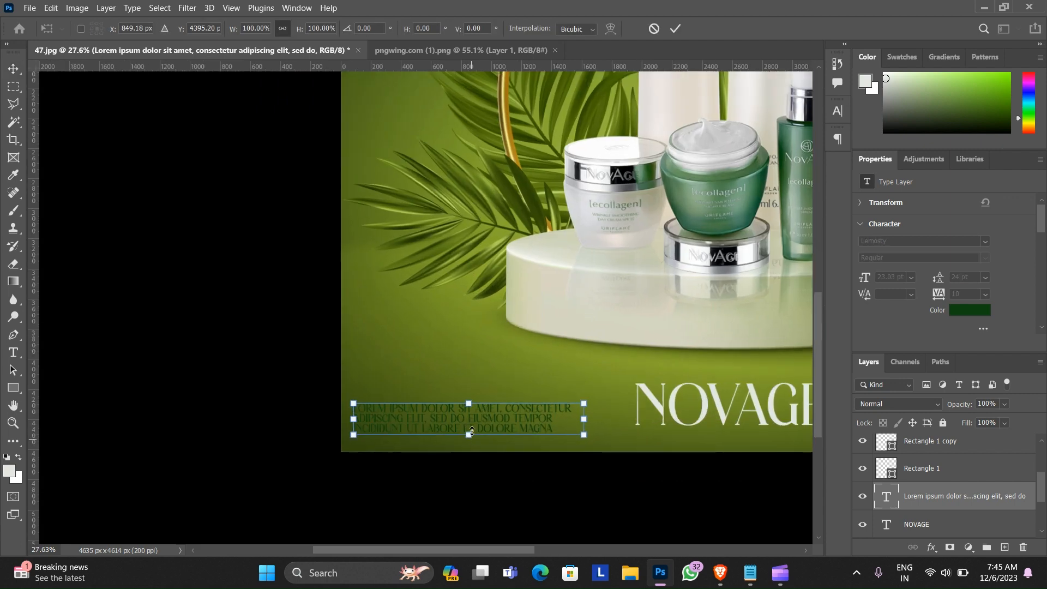
left_click_drag(472, 431, 472, 425)
left_click_drag(585, 414, 614, 414)
left_click(675, 29)
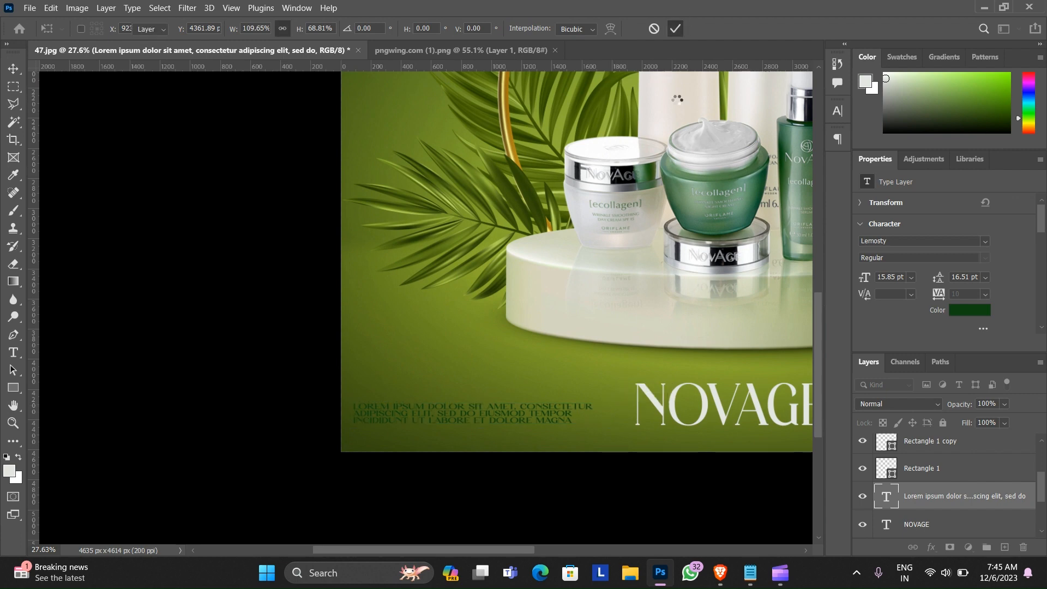
key("ctrl+0")
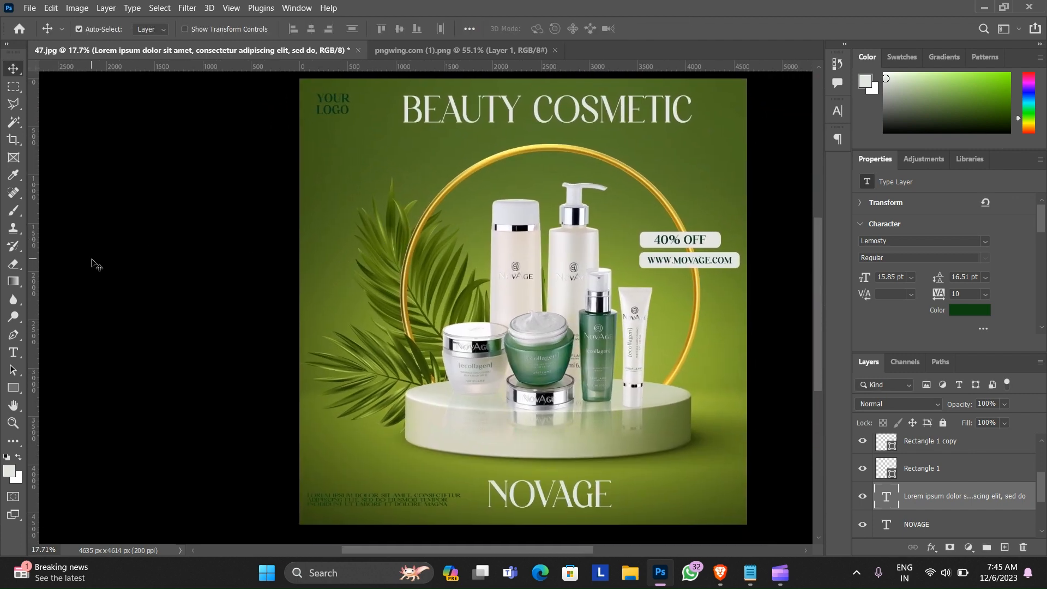
Add a vertical guide near the poster's left edge and align the YOUR LOGO text to it.
left_click_drag(32, 310, 307, 453)
left_click(341, 109)
left_click_drag(340, 109, 333, 107)
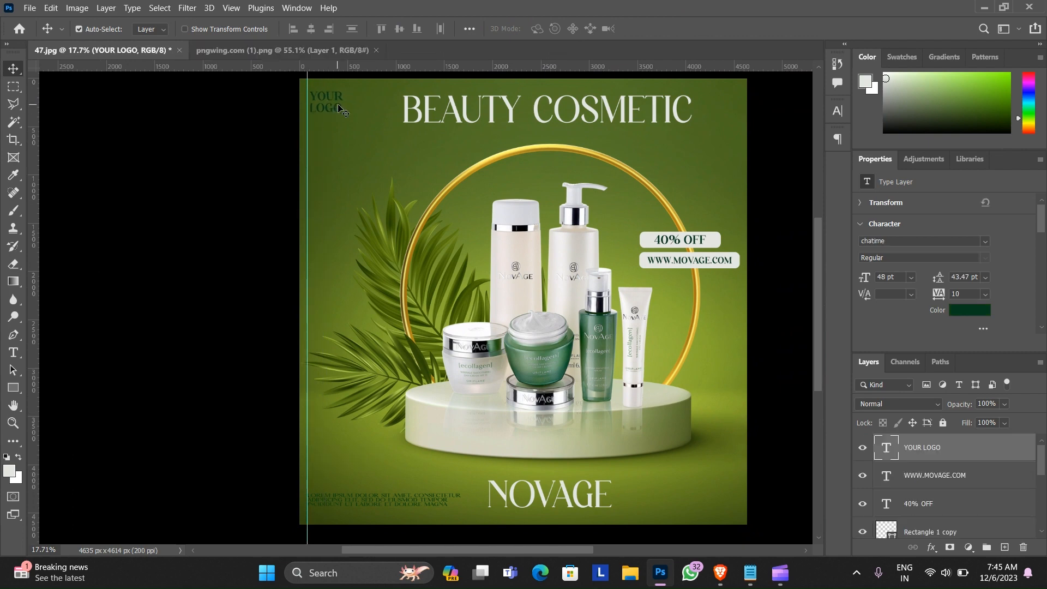
Narrow the Lorem ipsum paragraph slightly by free transform.
left_click(377, 500)
left_click(378, 501)
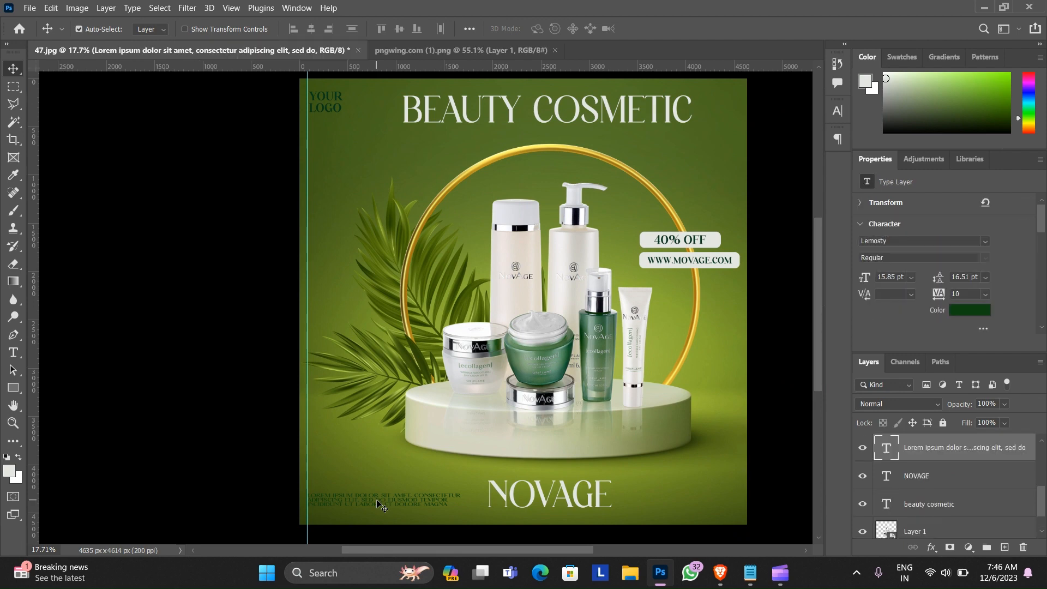
scroll(377, 500, "down", 2)
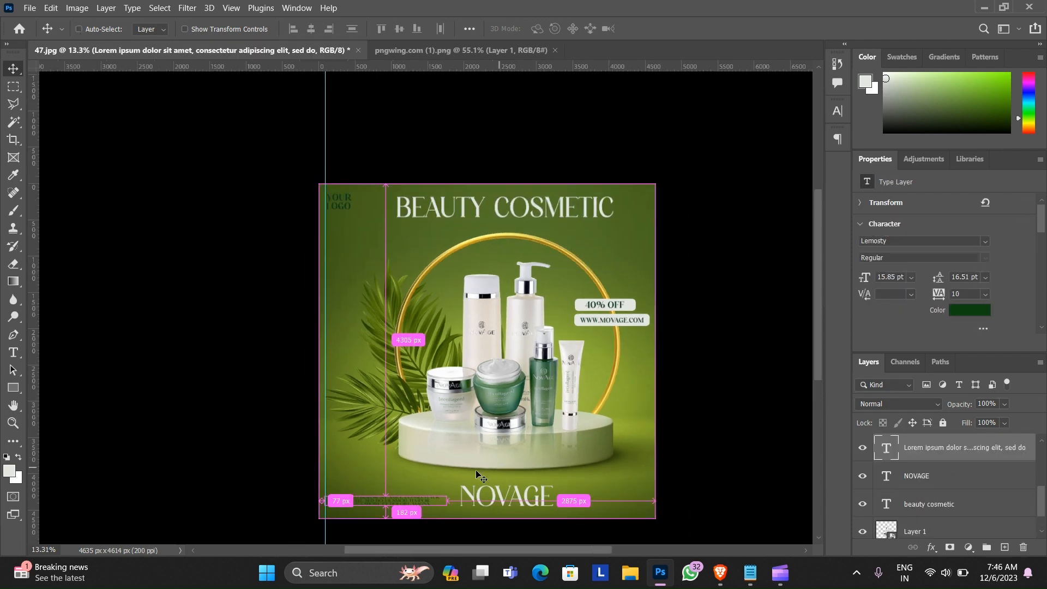
key("ctrl+t")
scroll(449, 483, "up", 5)
left_click_drag(448, 483, 428, 375)
left_click_drag(463, 426, 446, 426)
left_click(676, 29)
scroll(531, 344, "down", 3)
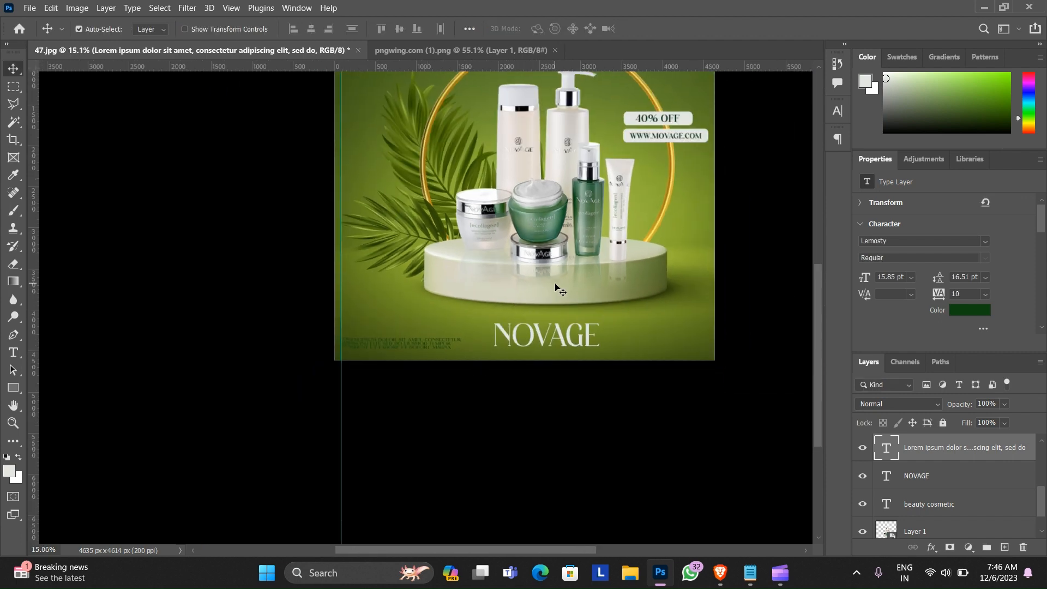
scroll(436, 344, "down", 2)
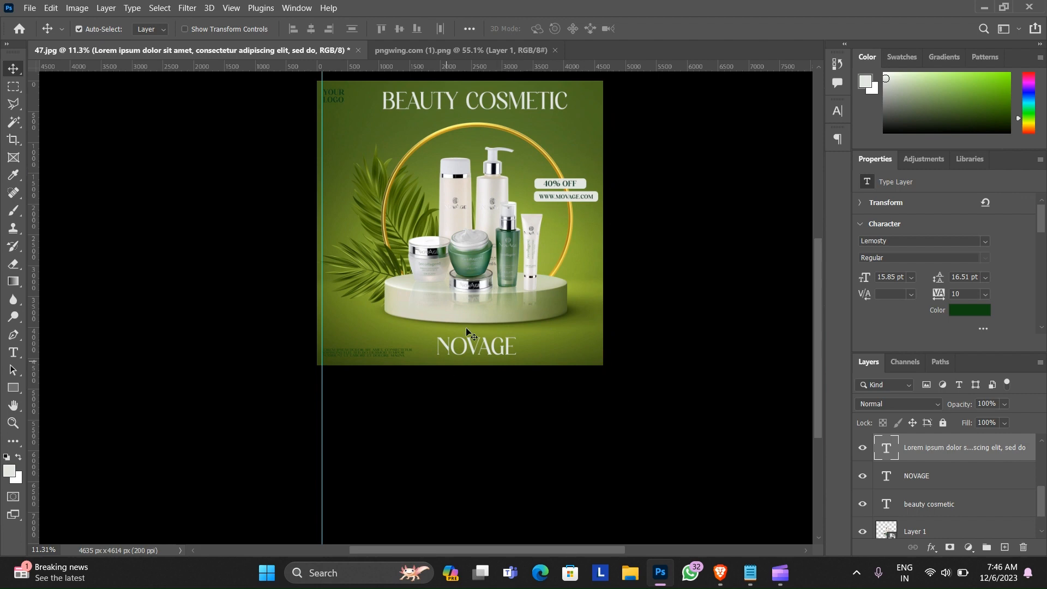
scroll(586, 227, "up", 3)
left_click(562, 174)
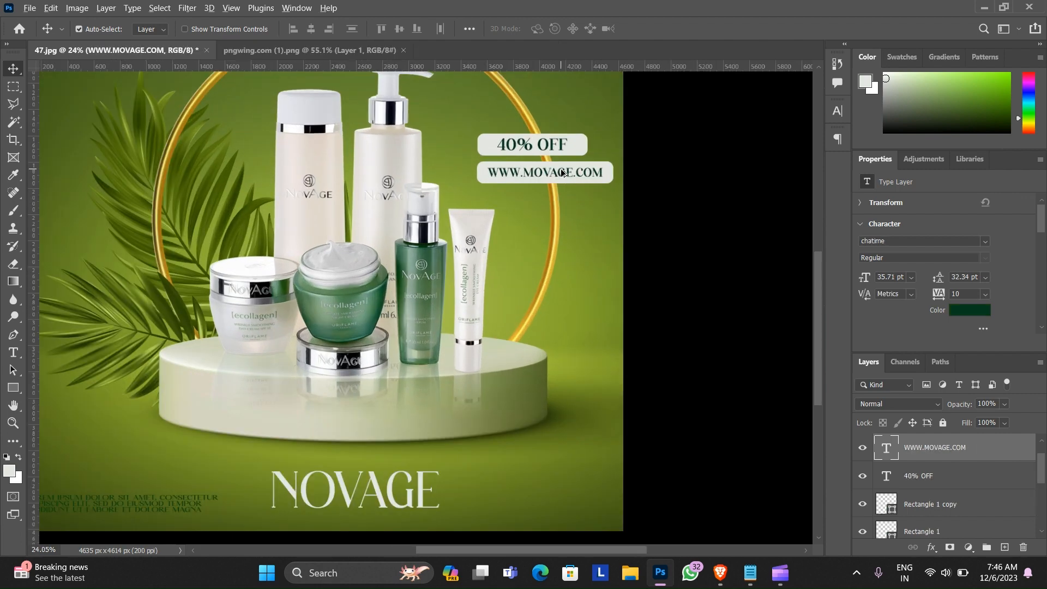
left_click_drag(562, 173, 574, 515)
double_click(573, 513)
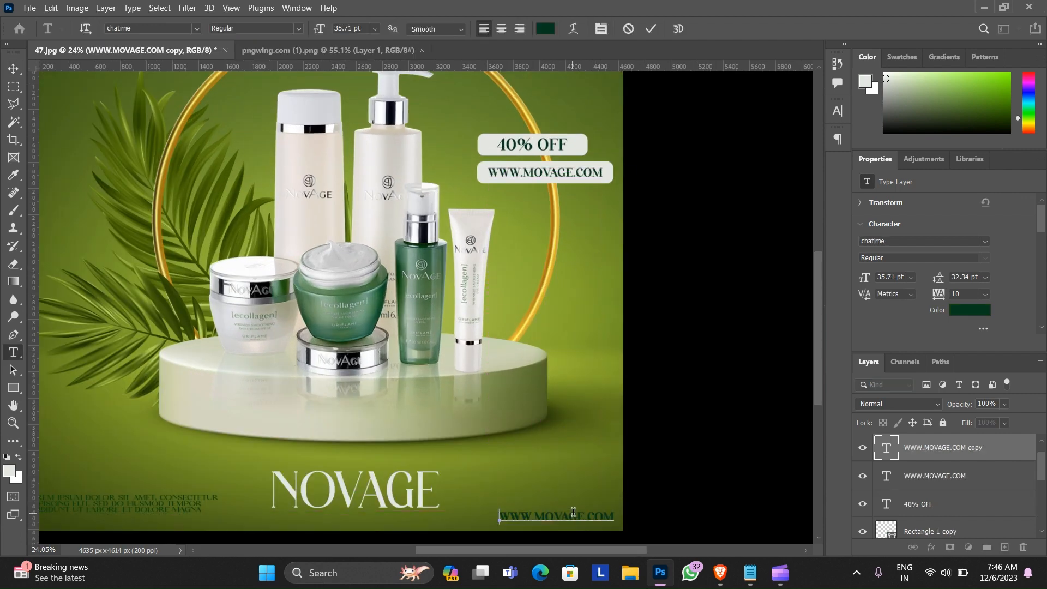
type("12345-67890")
left_click(655, 30)
scroll(567, 489, "down", 2)
key("v")
left_click_drag(483, 452, 515, 452)
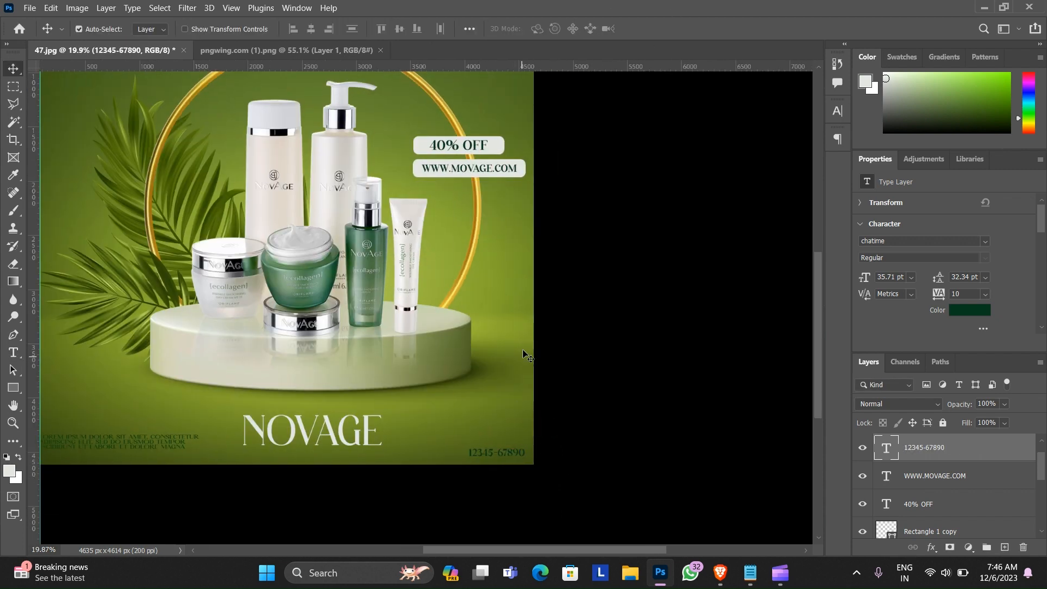
Add a horizontal guide under the phone number near the poster's bottom edge and move the Lorem ipsum paragraph down to it.
scroll(523, 354, "down", 1)
scroll(496, 439, "up", 1)
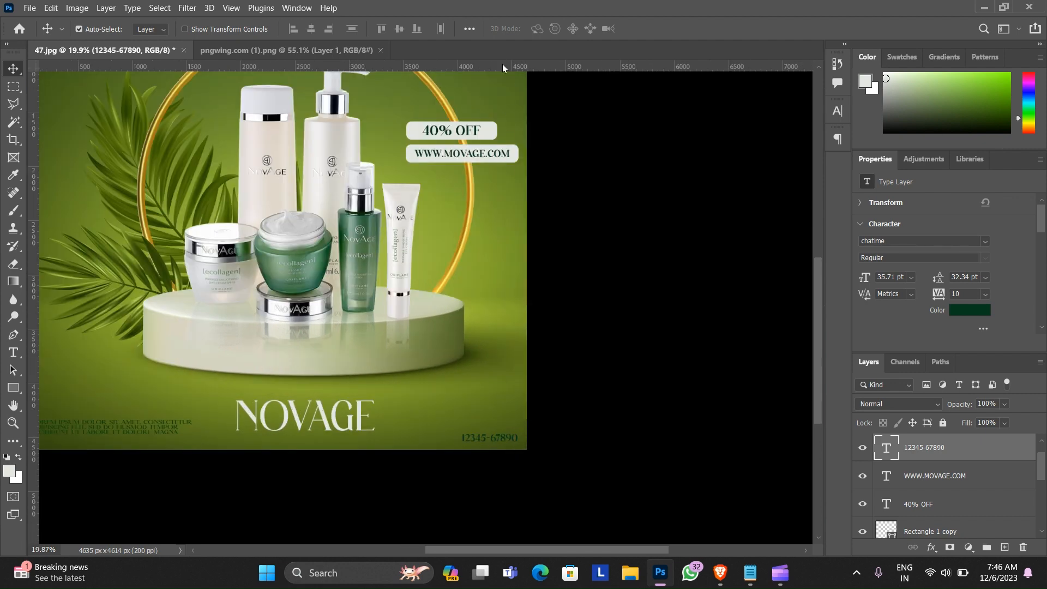
left_click_drag(503, 66, 504, 438)
left_click_drag(211, 419, 299, 390)
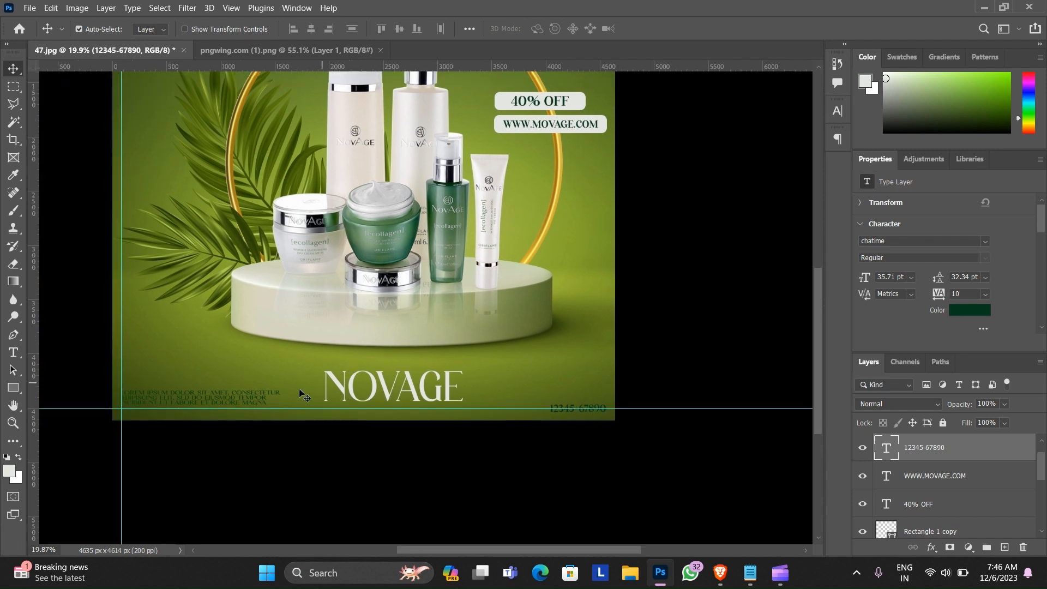
left_click_drag(407, 408, 303, 413)
left_click(223, 407)
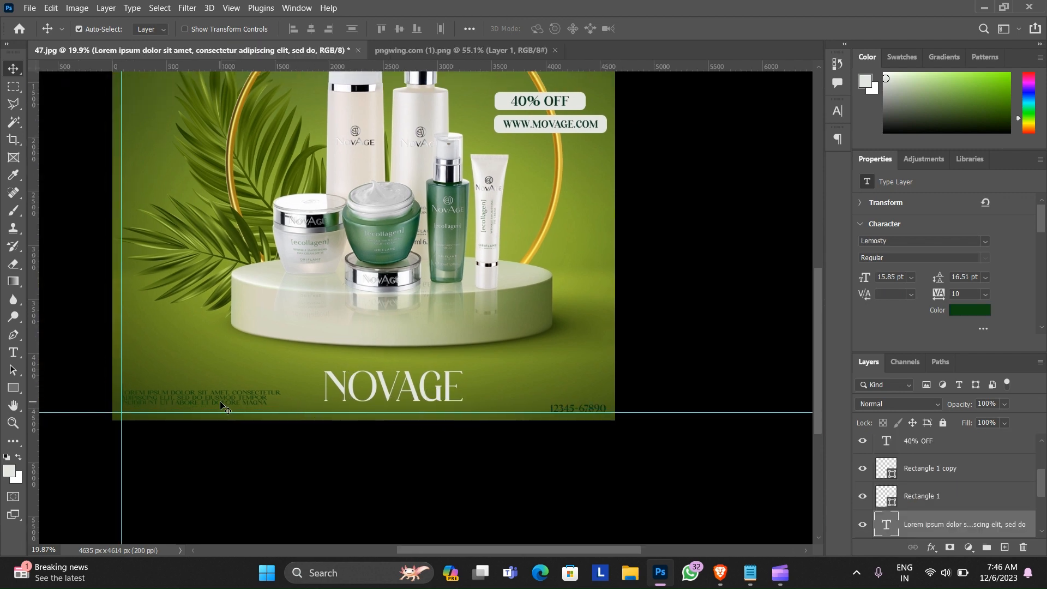
left_click_drag(220, 402, 236, 401)
scroll(551, 267, "down", 1)
Nudge the NOVAGE text slightly to the right between the paragraph and the phone number.
left_click(398, 366)
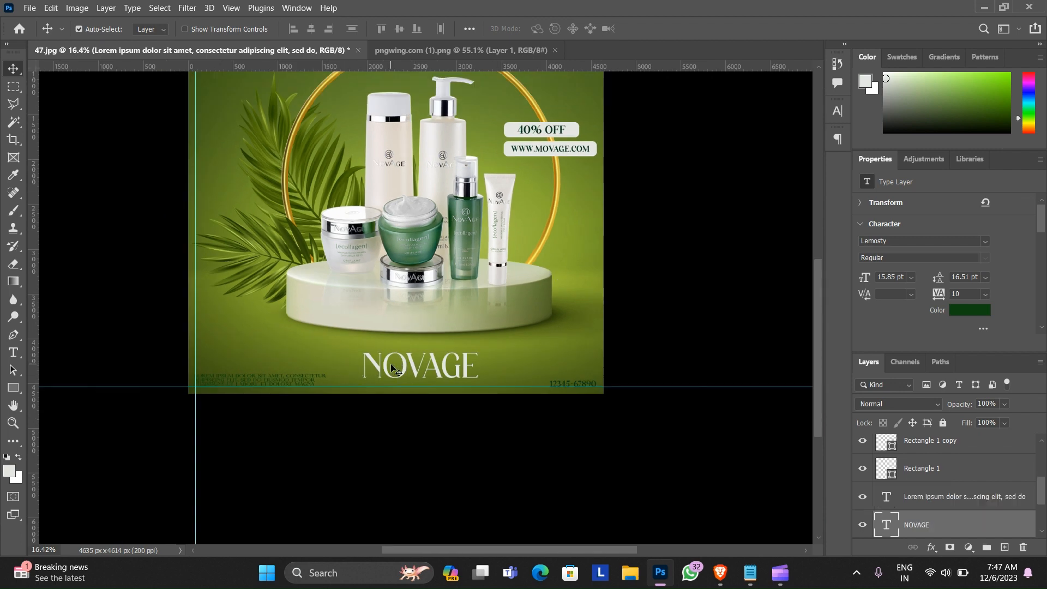
key("shift+Right")
key("shift+Right")
key("shift+Right")
key("shift+Right")
key("shift+Right")
key("shift+Right")
key("shift+Right")
Remove the horizontal and vertical guides from the poster.
scroll(568, 305, "down", 3)
left_click_drag(611, 262, 591, 353)
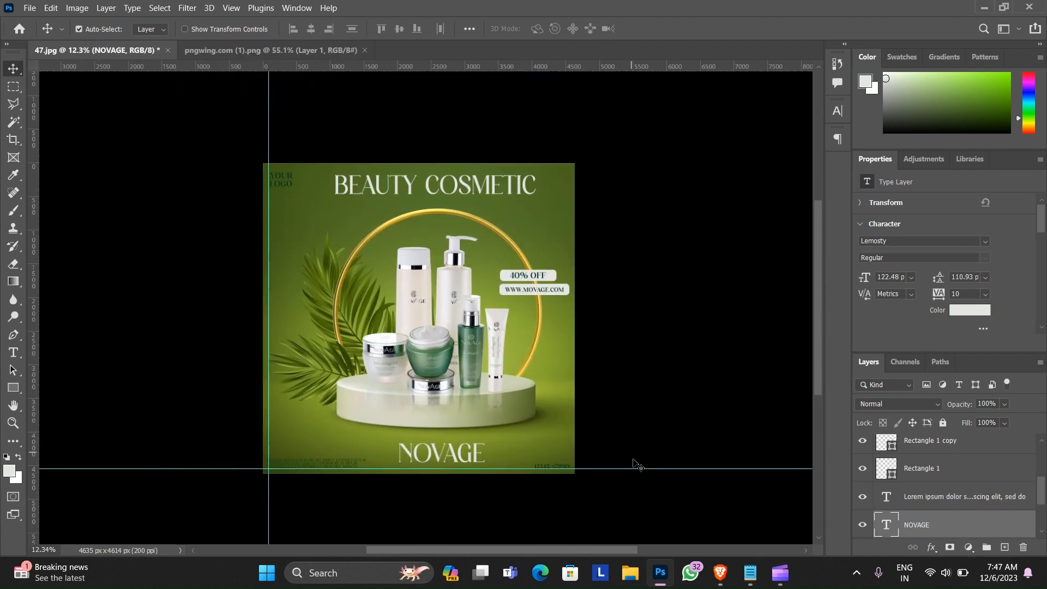
left_click_drag(635, 468, 585, 29)
scroll(552, 182, "down", 1)
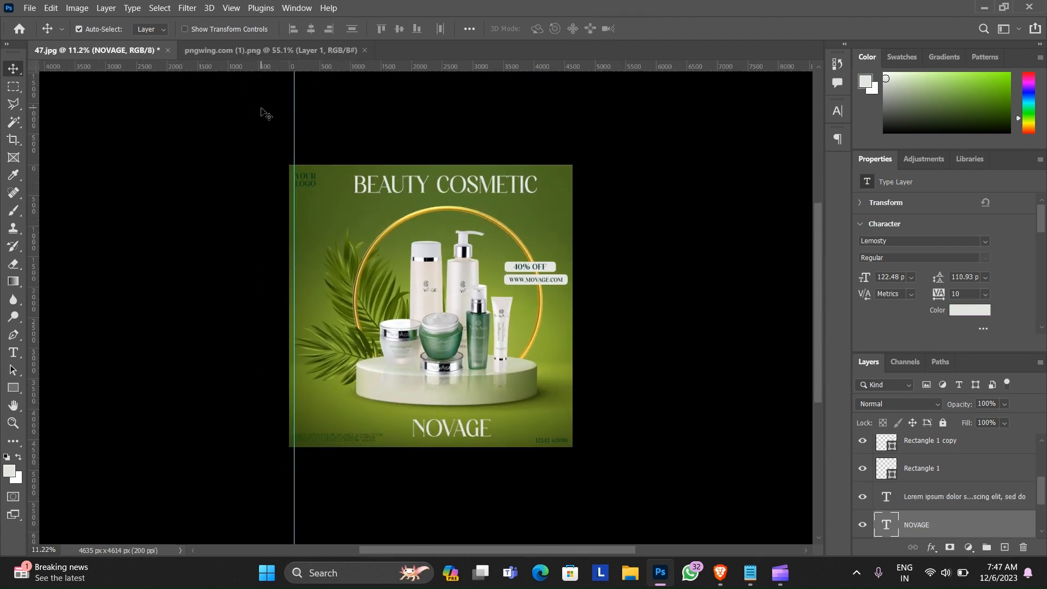
left_click_drag(295, 103, 33, 109)
left_click(30, 8)
left_click(24, 31)
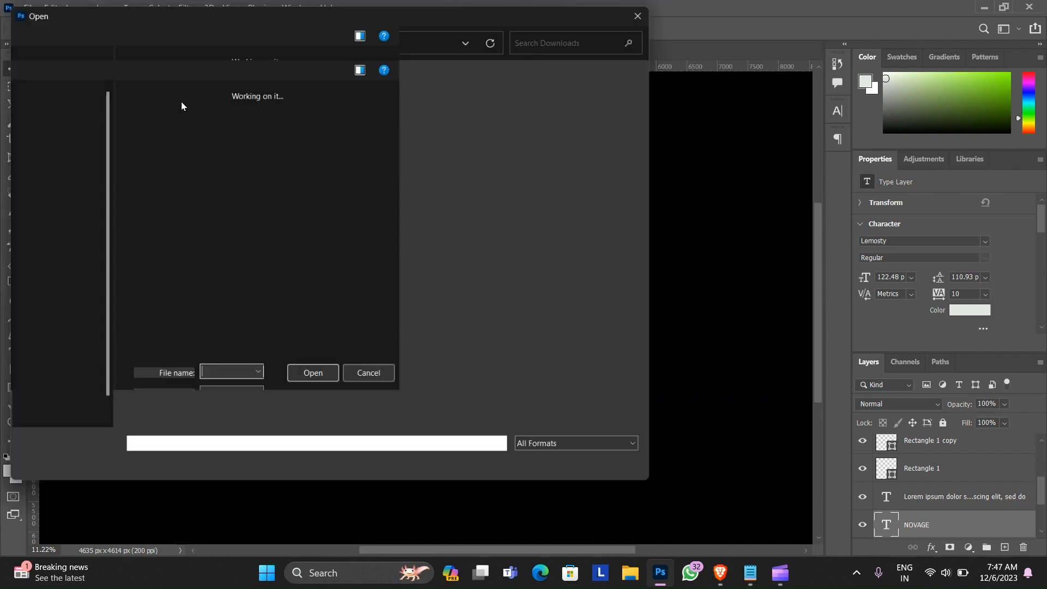
double_click(241, 150)
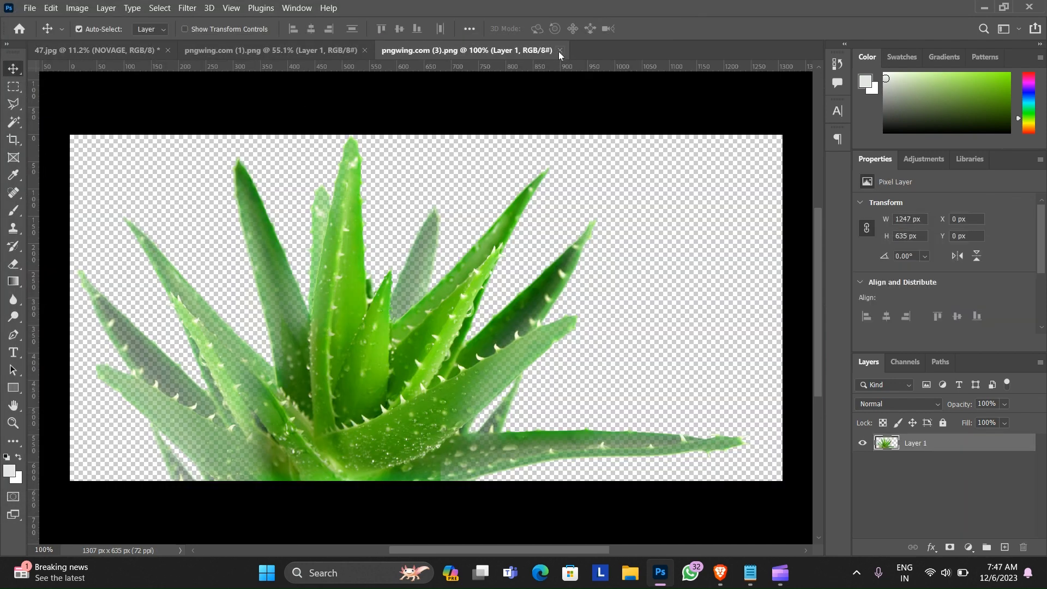
left_click(559, 50)
Open the aloe vera image pngwing.com (2) and copy it into the poster 47.jpg near the ring's upper right.
left_click(29, 8)
left_click(25, 32)
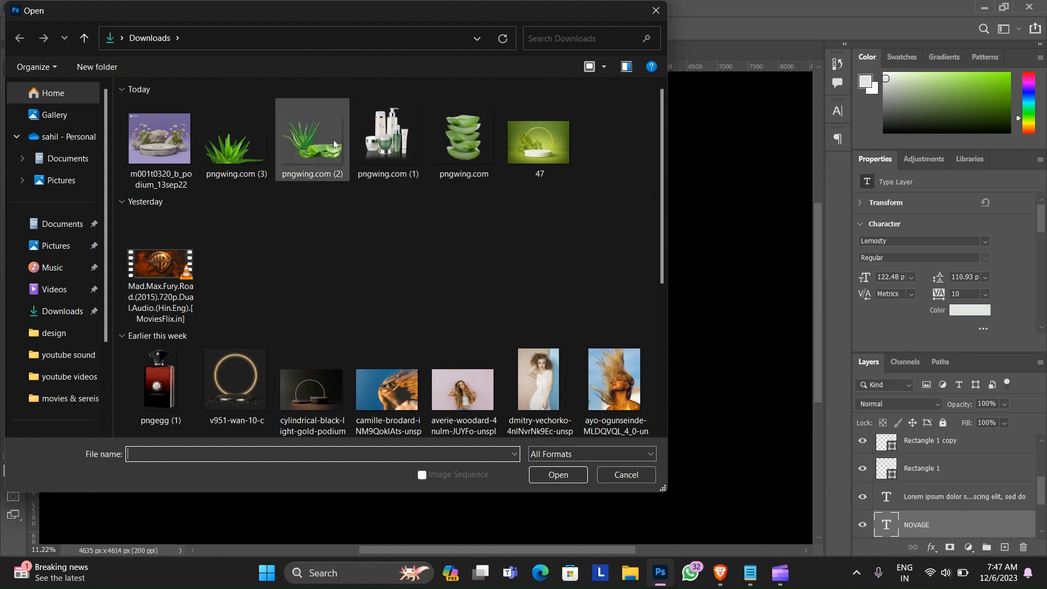
double_click(334, 142)
left_click_drag(475, 362, 497, 150)
Convert the pasted aloe layer to a smart object, enlarge it to about 255% and rotate it to about -109° over the poster's upper-right corner.
right_click(922, 521)
left_click(763, 192)
key("ctrl+t")
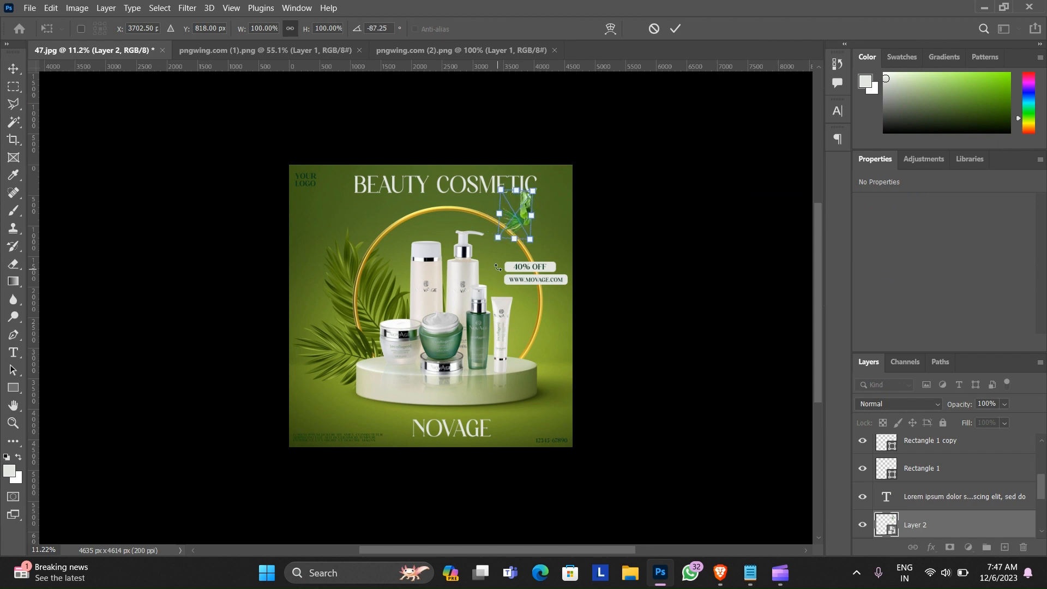
left_click_drag(498, 239, 446, 311)
left_click_drag(487, 264, 549, 192)
left_click_drag(617, 141, 599, 111)
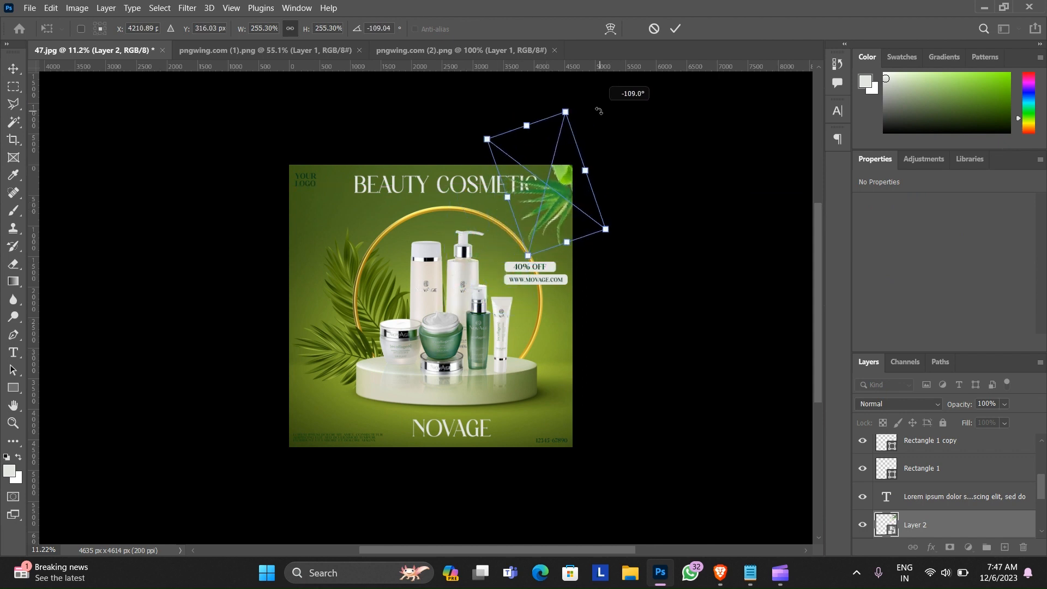
Scale the aloe to about 208%, rotate it to about -111° and place it partly outside the poster's upper-right corner.
left_click_drag(584, 213, 595, 202)
left_click_drag(575, 100, 568, 129)
mouse_move(570, 188)
left_mouse_down()
mouse_move(575, 166)
mouse_move(615, 172)
mouse_move(573, 196)
left_mouse_up()
left_click_drag(610, 119, 591, 114)
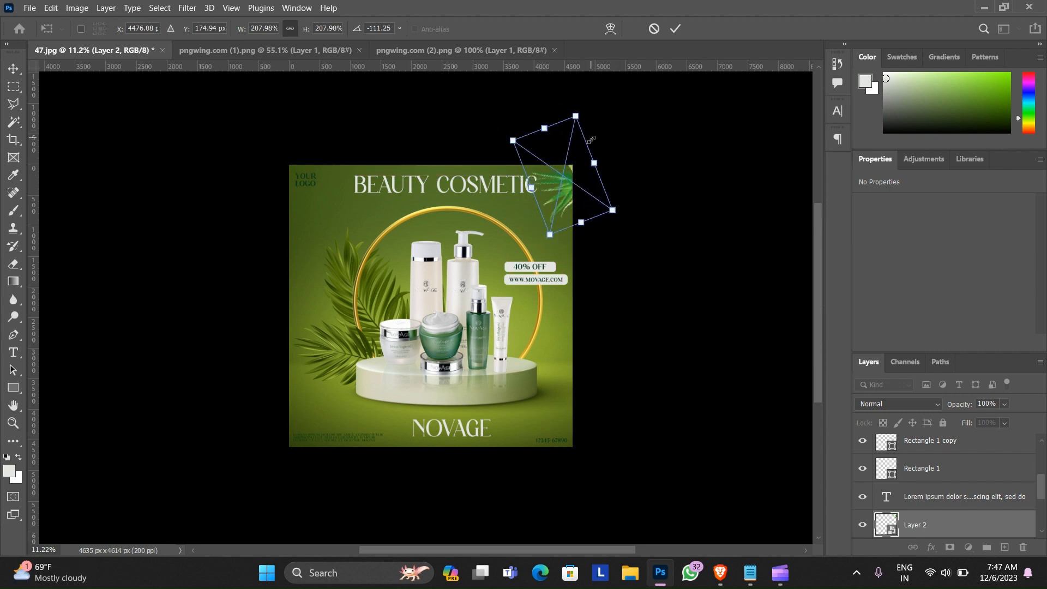
left_click_drag(586, 183, 586, 178)
left_click(675, 28)
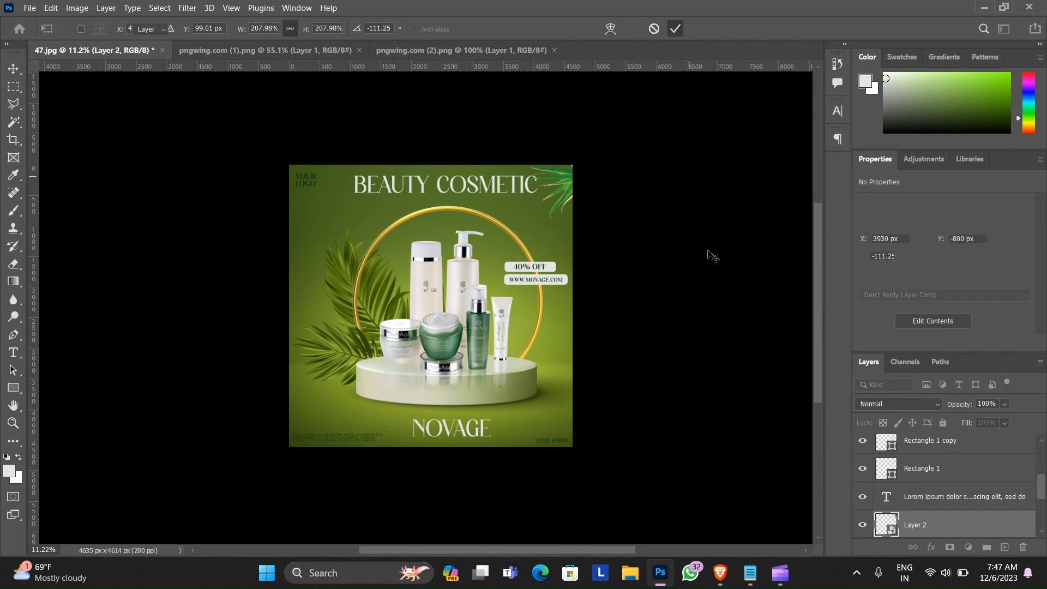
Place the aloe layer directly above the background layer with 80% opacity and shift it slightly down in the poster's corner.
scroll(967, 515, "down", 1)
left_click_drag(944, 473, 947, 511)
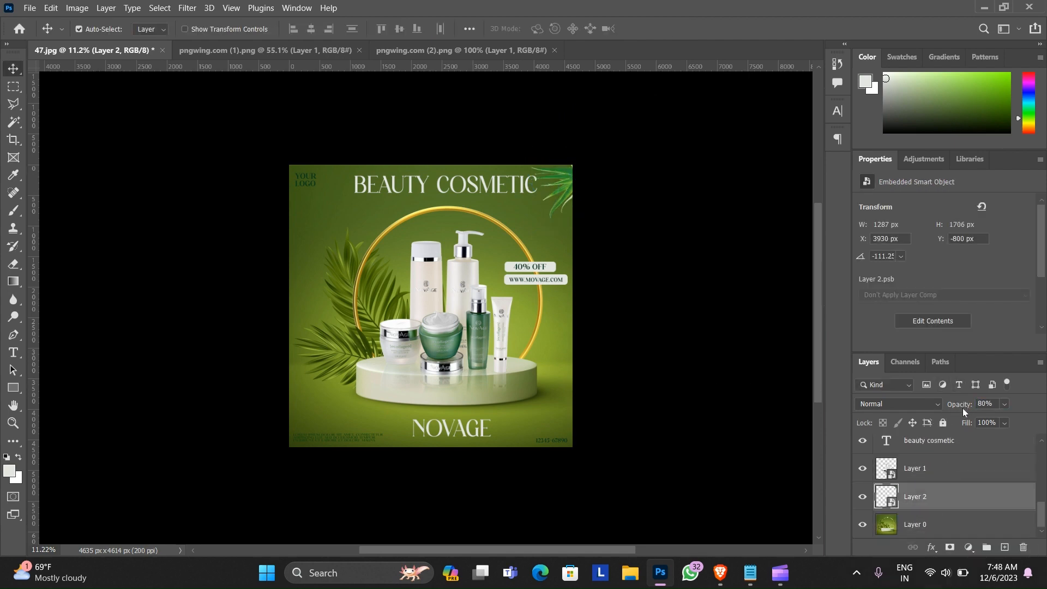
scroll(572, 170, "up", 2)
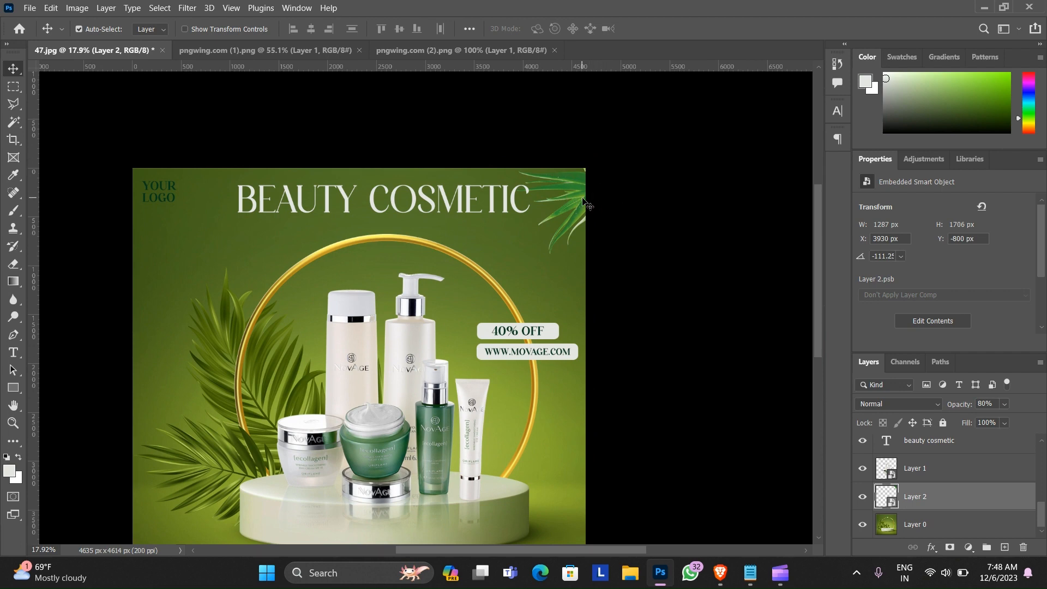
left_click_drag(585, 206, 584, 210)
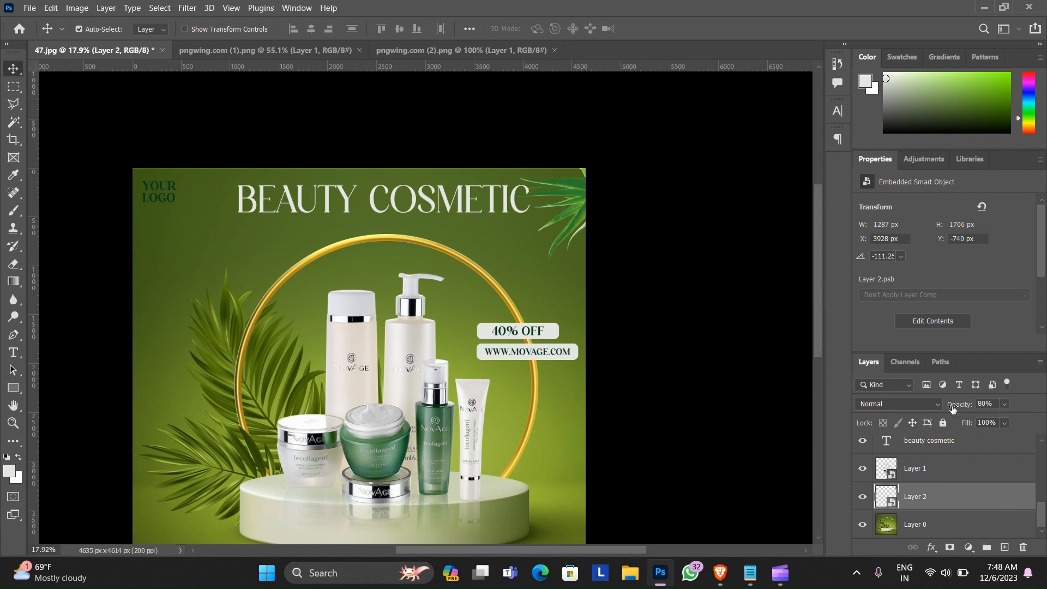
Set the aloe layer's opacity to 79%, scale it to about 198.5% and rotate it to about -123° in the poster's upper-right corner.
scroll(467, 278, "down", 2)
key("ctrl+t")
scroll(472, 262, "up", 3)
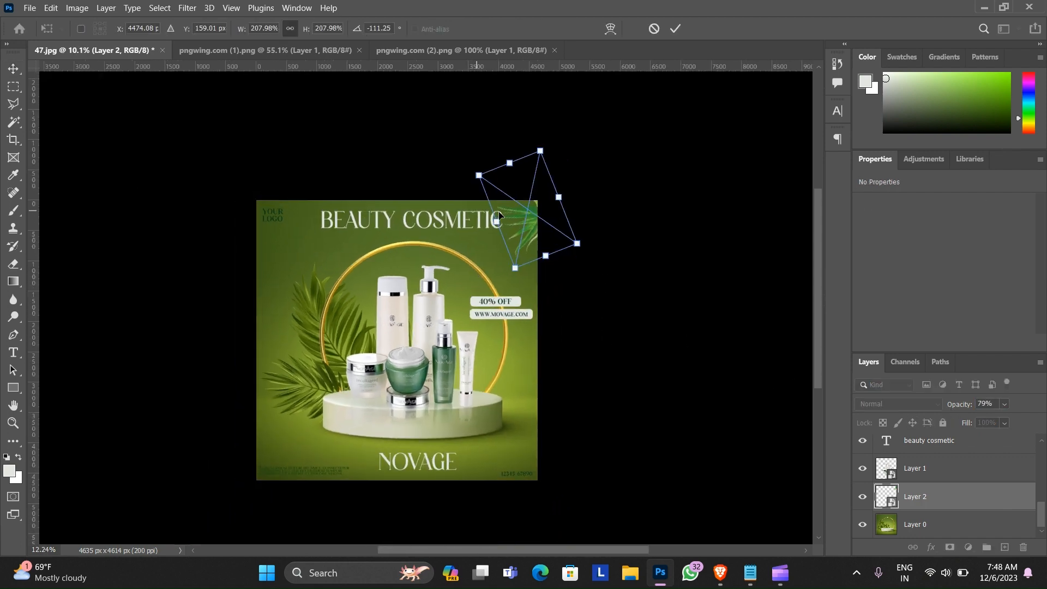
left_click_drag(529, 317, 532, 307)
left_click_drag(637, 156, 634, 135)
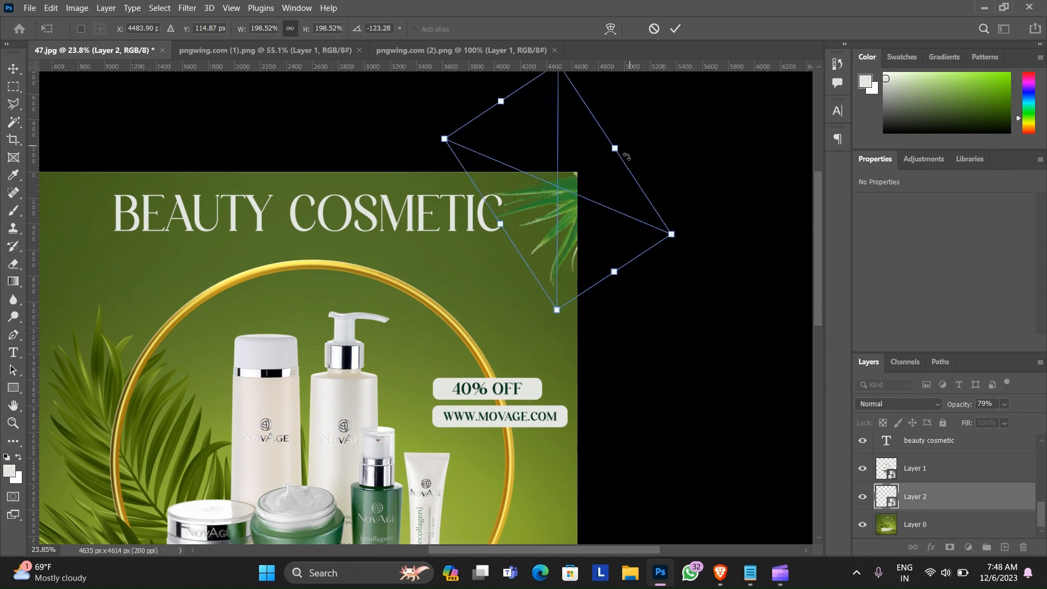
left_click_drag(611, 236, 602, 230)
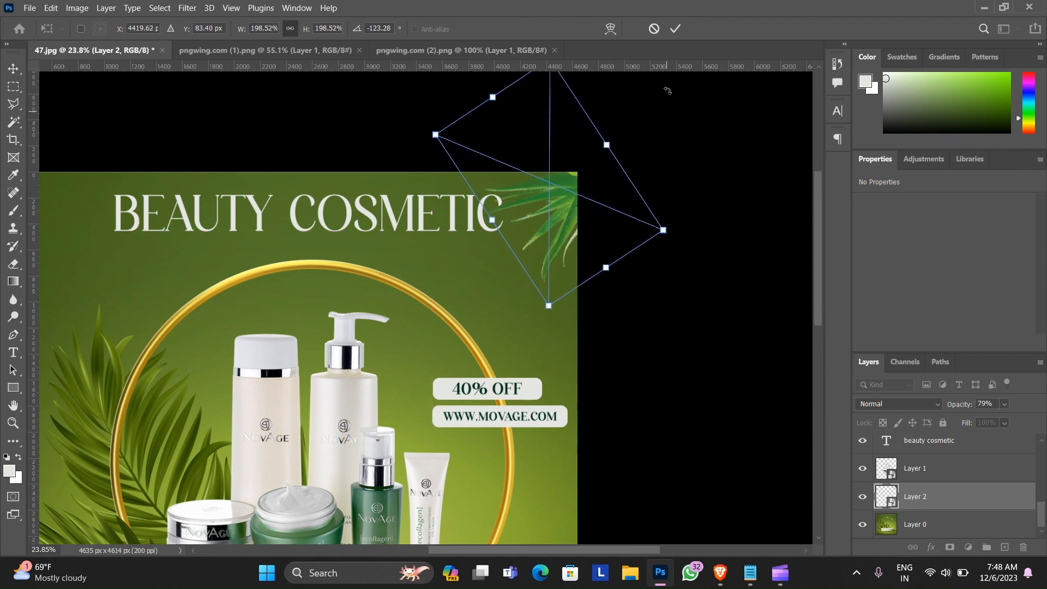
left_click(679, 30)
Stamp all visible layers into a new merged layer above the YOUR LOGO text layer.
scroll(665, 140, "down", 2)
scroll(561, 295, "down", 2)
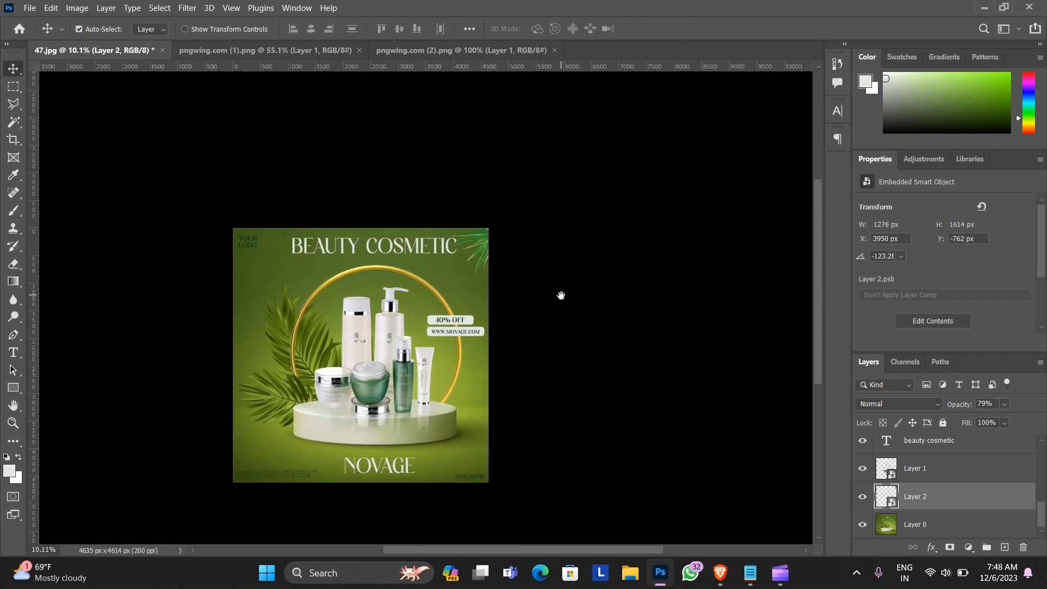
scroll(463, 269, "up", 1)
scroll(927, 479, "up", 4)
left_click(918, 455)
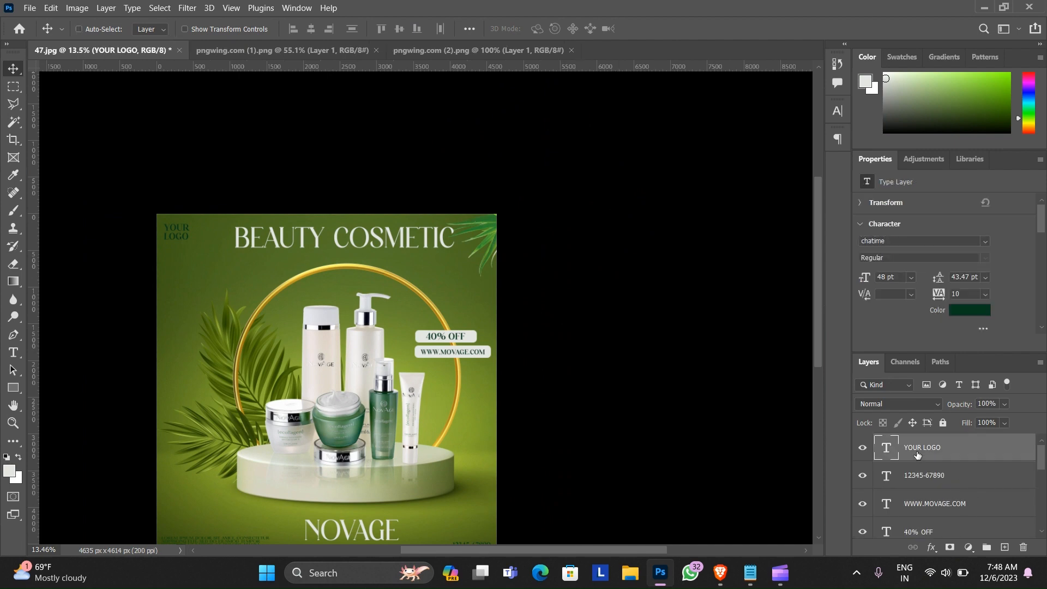
key("ctrl+shift+alt+e")
Add a Curves adjustment above the merged layer with a slightly raised highlight point and a slightly lowered shadow point.
left_click(968, 547)
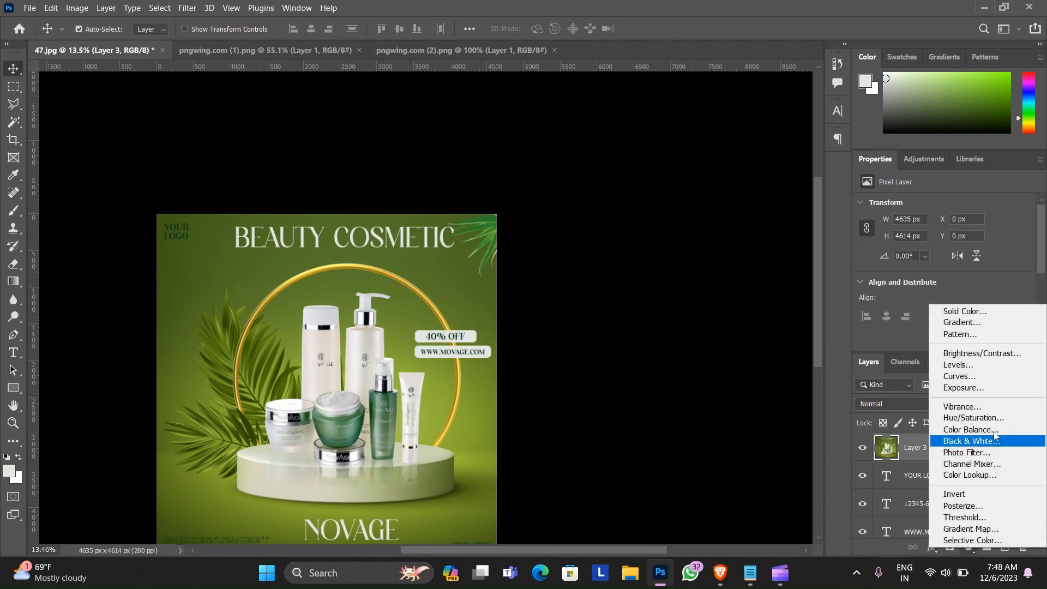
left_click(981, 377)
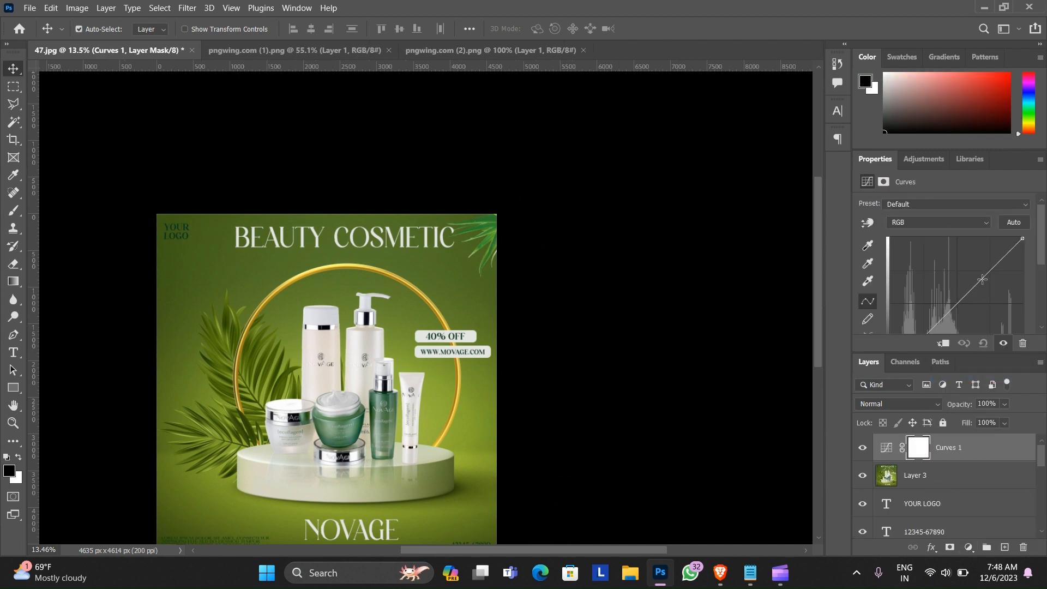
left_click_drag(990, 270, 988, 268)
scroll(969, 326, "down", 1)
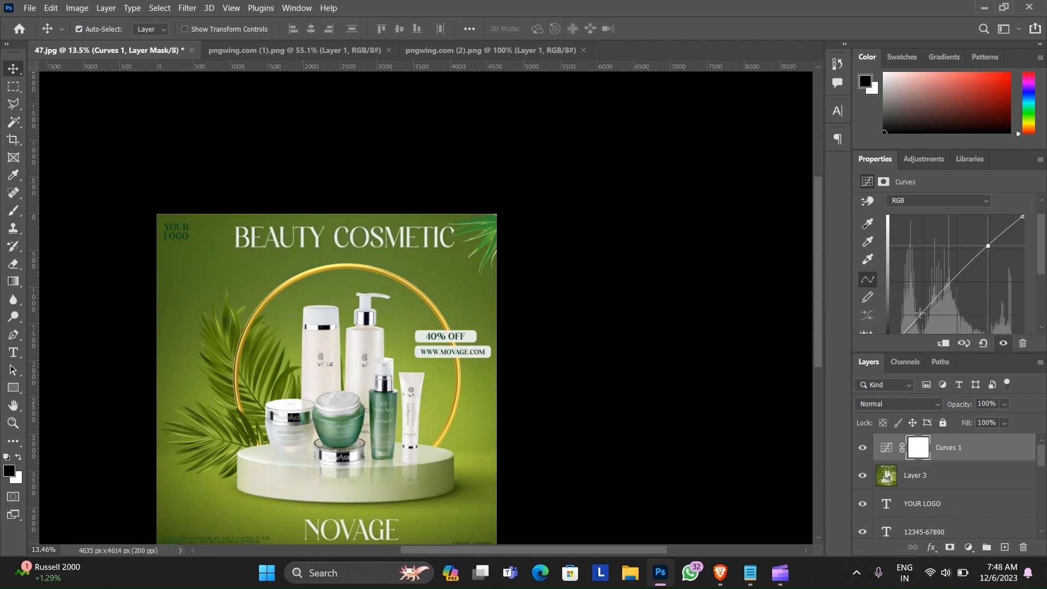
left_click_drag(923, 316, 922, 319)
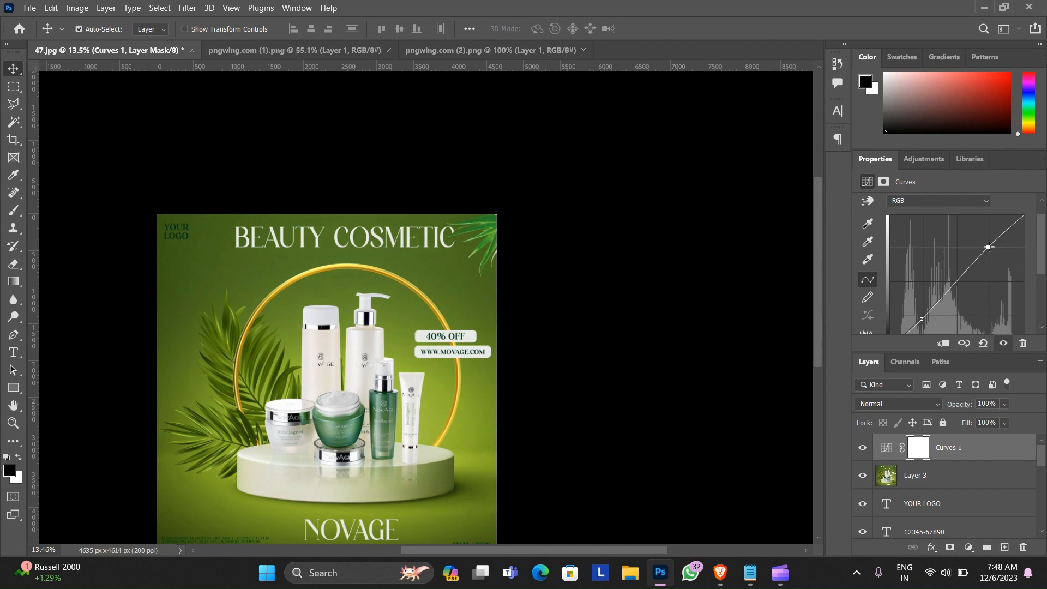
scroll(431, 364, "down", 2)
scroll(411, 401, "up", 2)
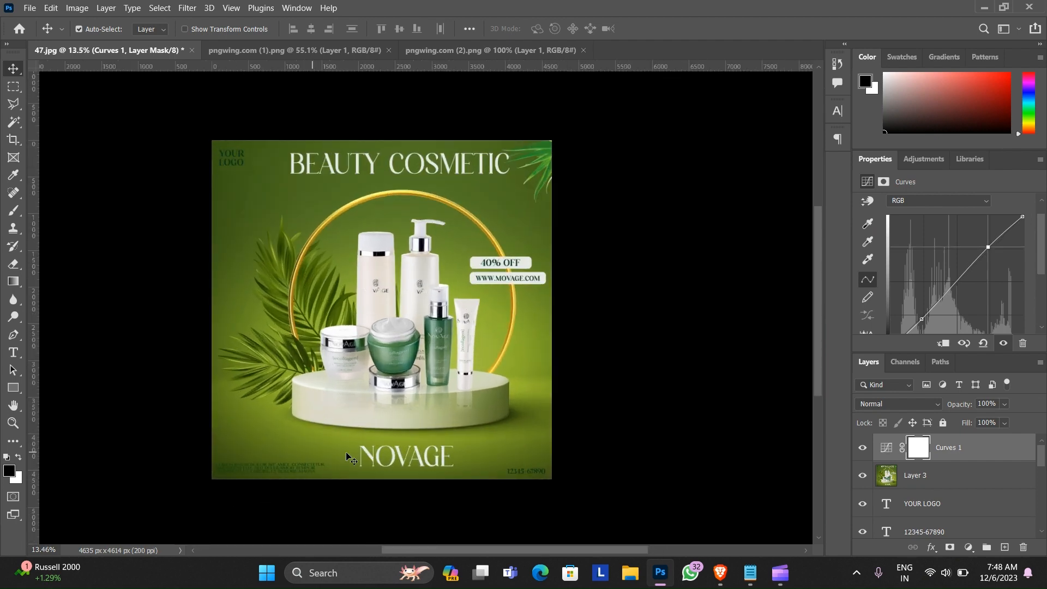
Add a Photo Filter adjustment above the Curves layer and set its filter colour to a pale green.
left_click(968, 546)
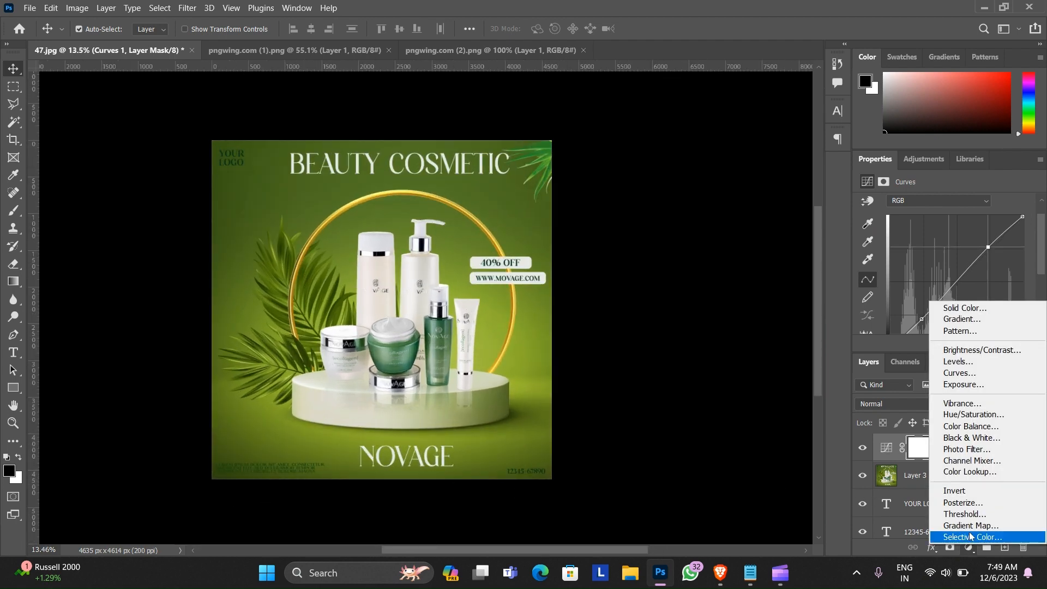
left_click(961, 448)
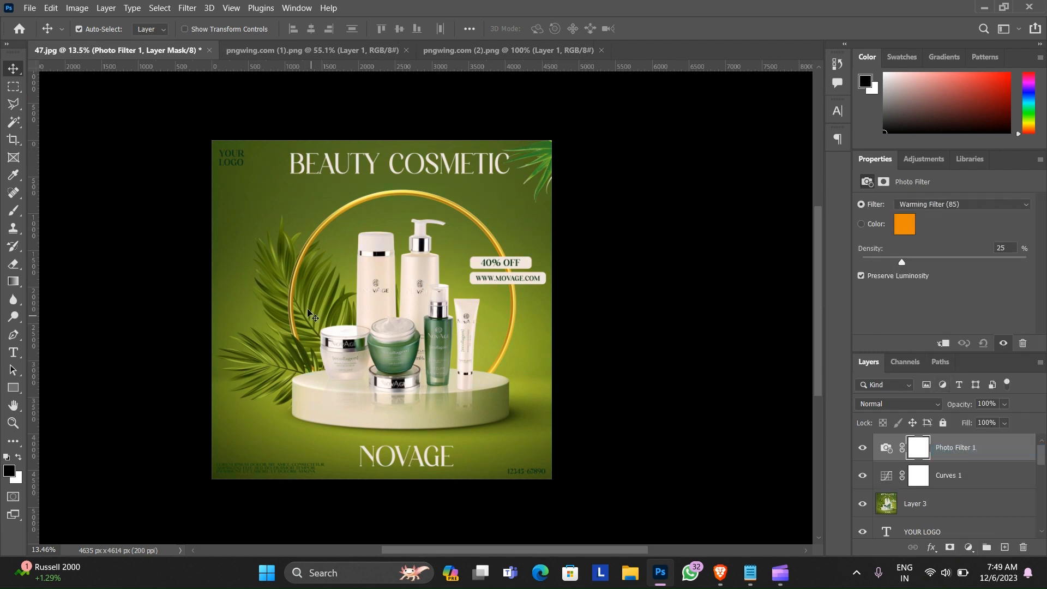
left_click(903, 225)
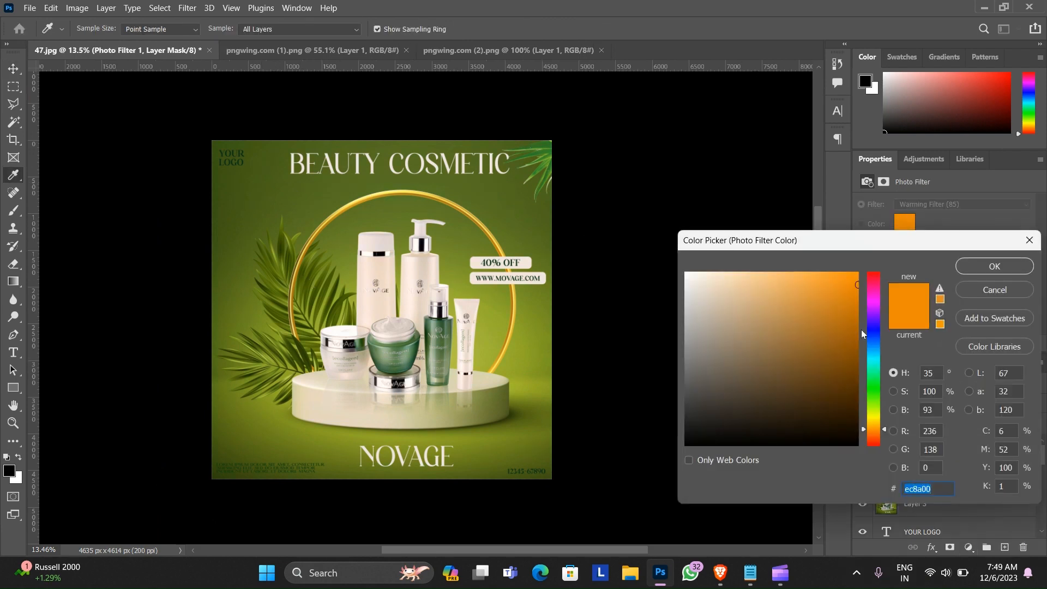
left_click_drag(873, 430, 873, 393)
mouse_move(731, 272)
left_mouse_down()
mouse_move(731, 255)
mouse_move(695, 283)
mouse_move(750, 308)
left_mouse_up()
left_click(1009, 263)
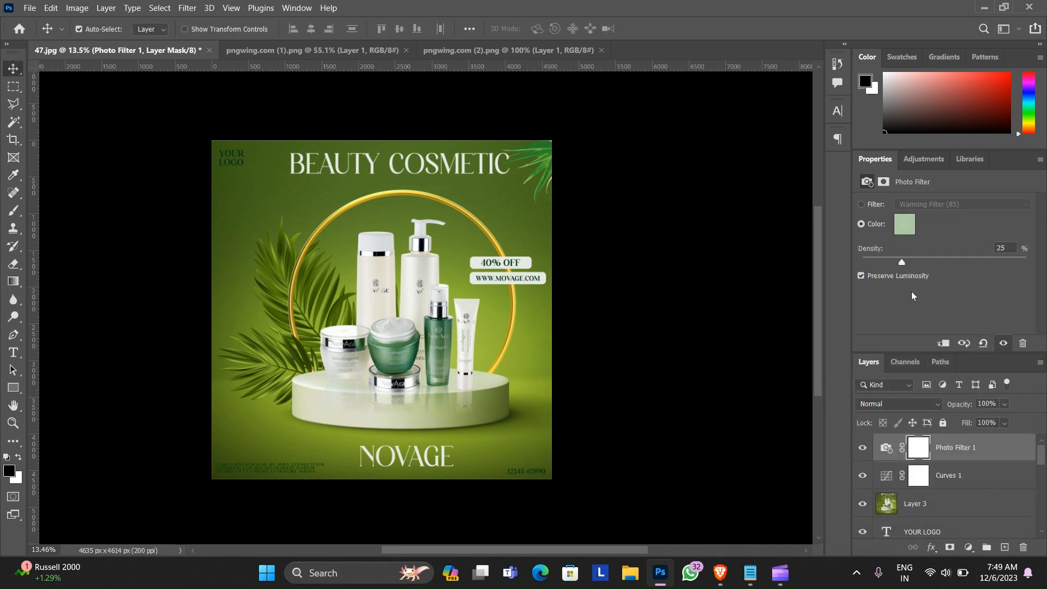
Delete the layer mask from the Photo Filter adjustment layer.
double_click(933, 452)
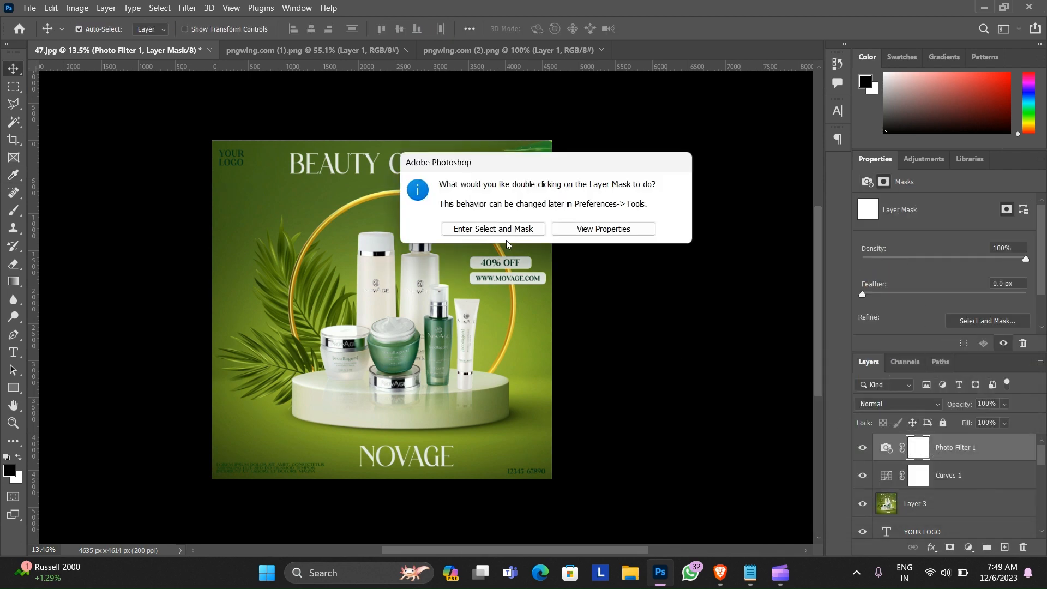
left_click(603, 229)
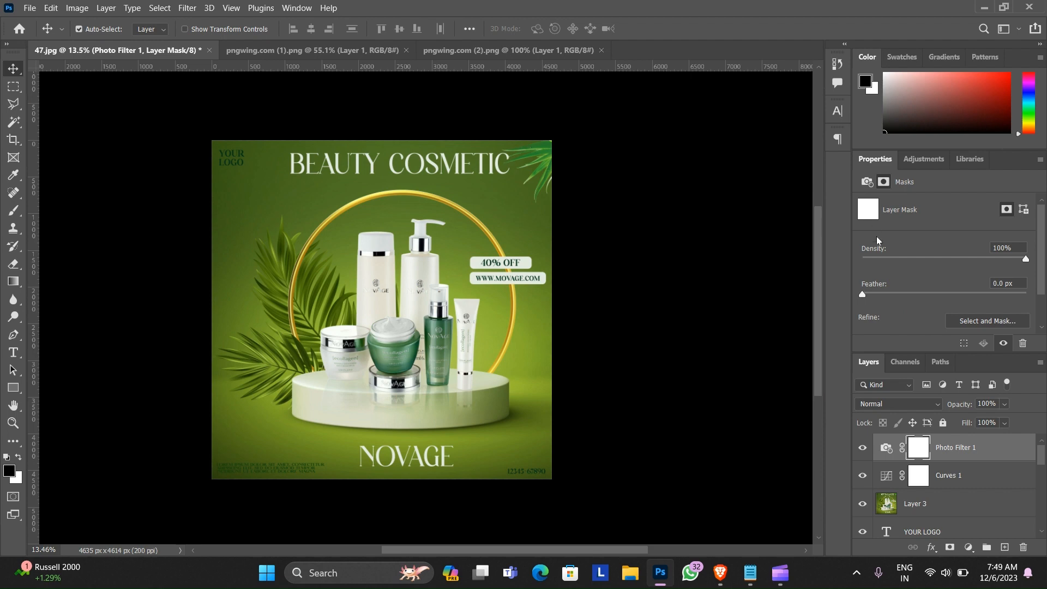
left_click_drag(918, 449, 1009, 539)
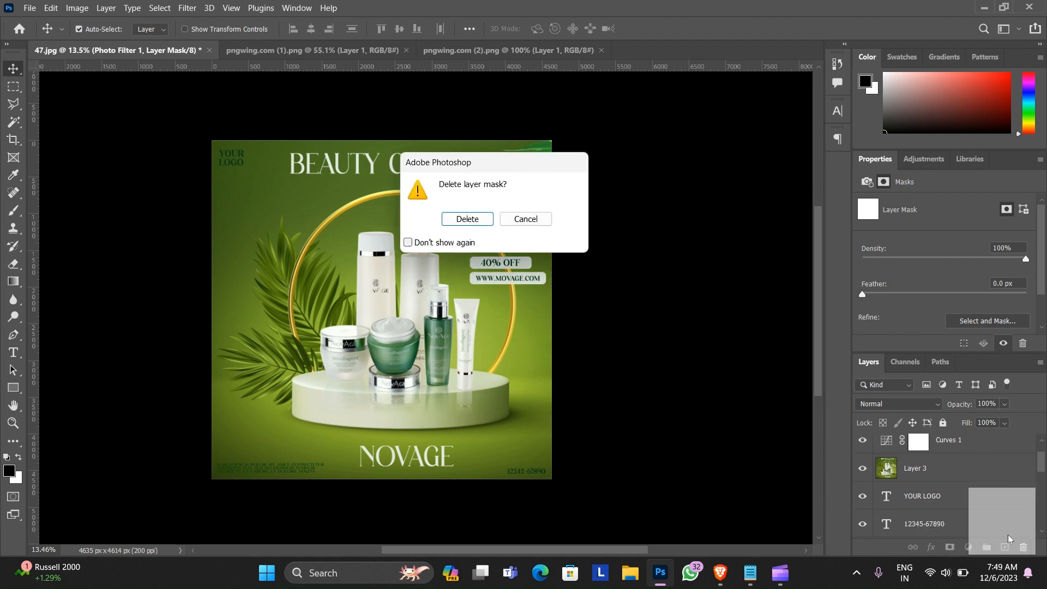
left_click(480, 223)
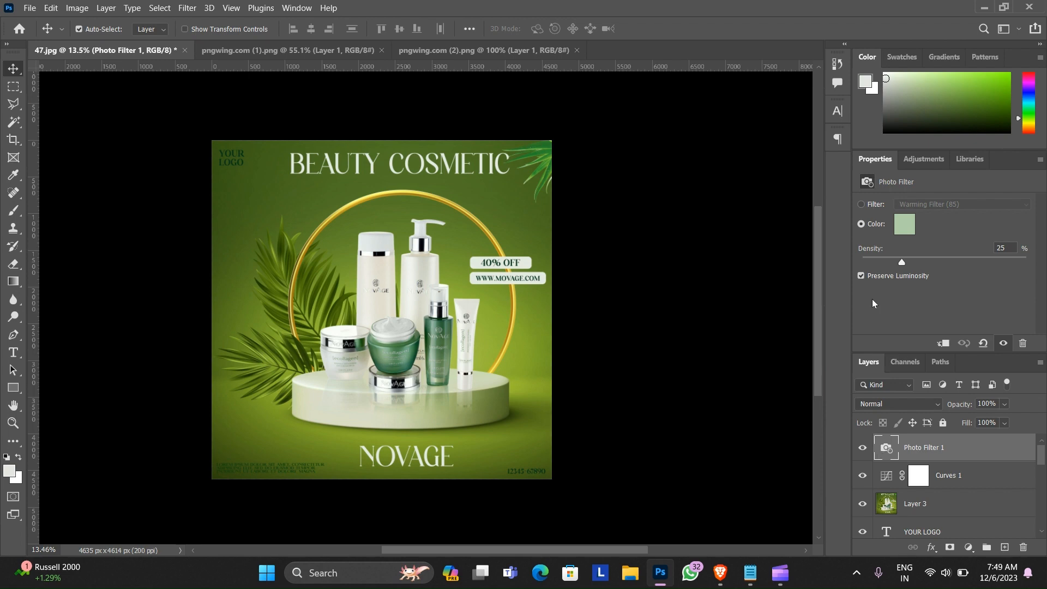
Change the Photo Filter colour to the light mint green #aafabd.
left_click(905, 223)
left_click_drag(725, 303, 770, 371)
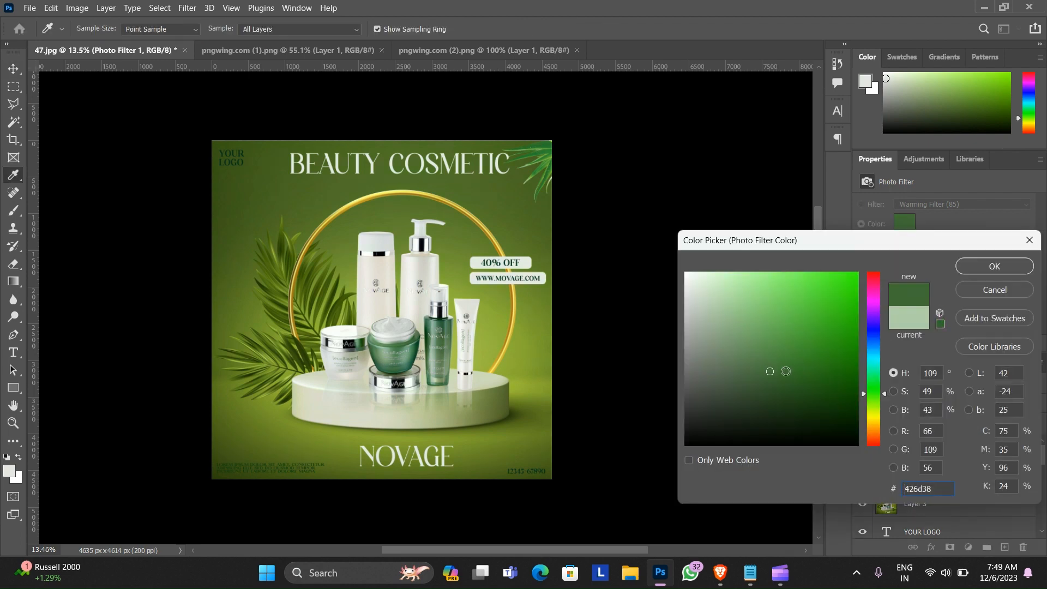
left_click_drag(874, 393, 873, 381)
left_click(767, 298)
left_click(740, 275)
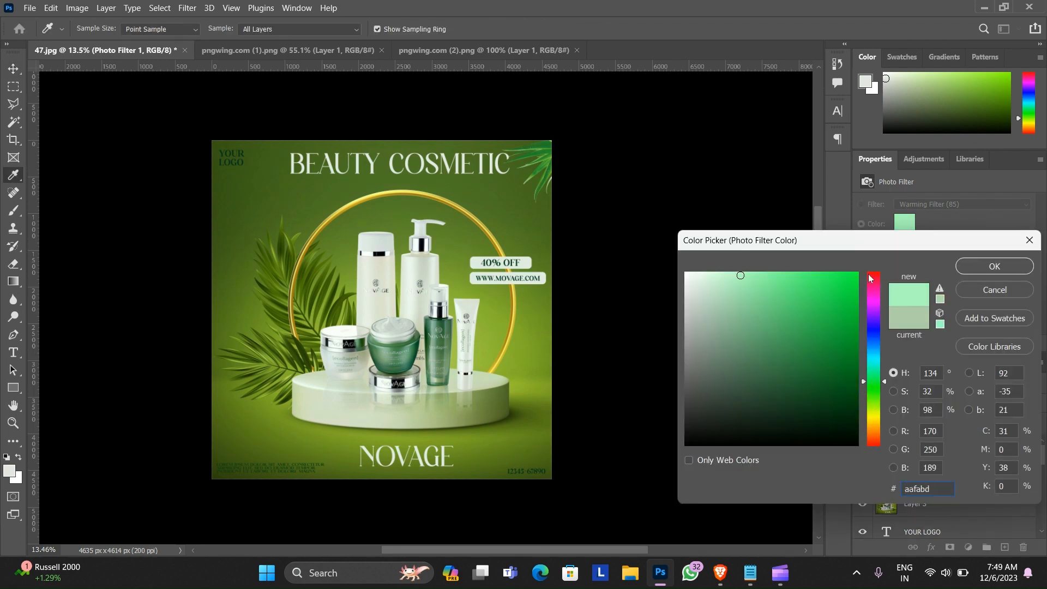
left_click(994, 266)
Set the Photo Filter layer's opacity to 42% and its blend mode to Hue.
left_click_drag(961, 403, 949, 418)
left_click(934, 404)
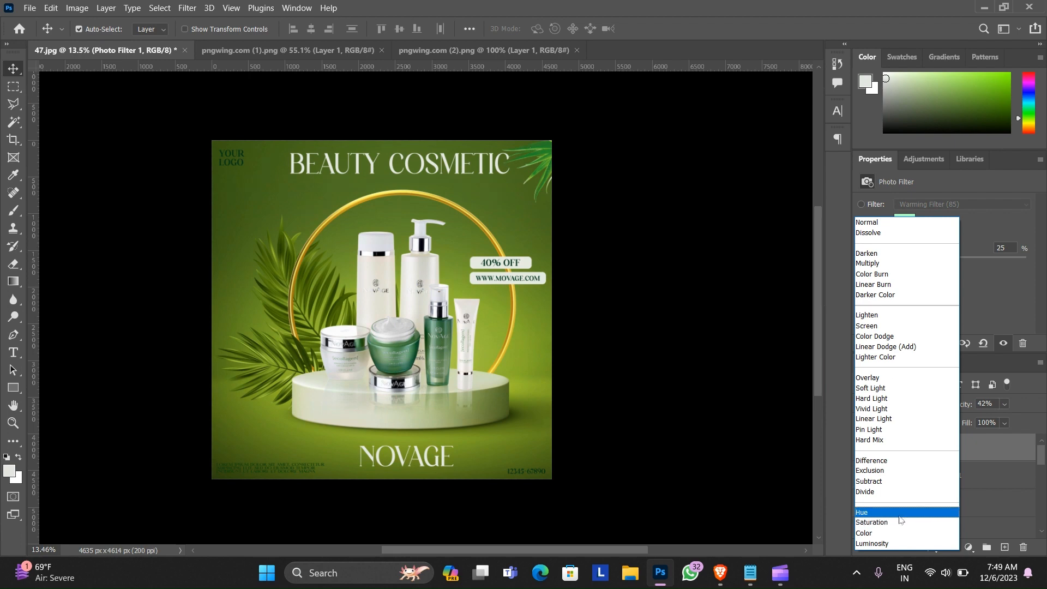
left_click(872, 512)
Change the canvas surround colour to Medium Gray.
scroll(446, 375, "left", 2)
right_click(657, 235)
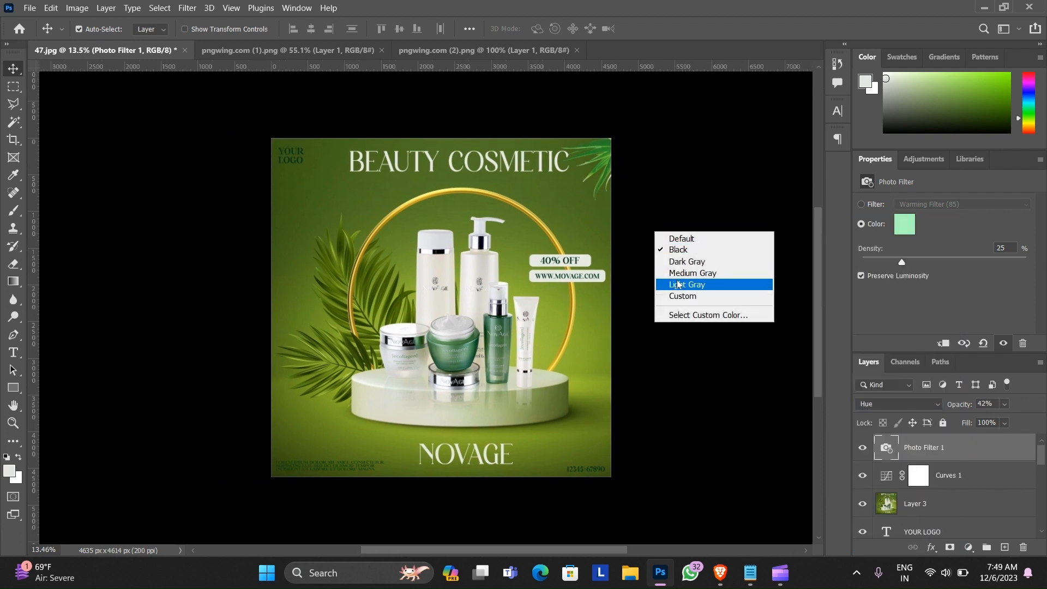
left_click(675, 272)
scroll(668, 330, "up", 2)
scroll(657, 338, "down", 1)
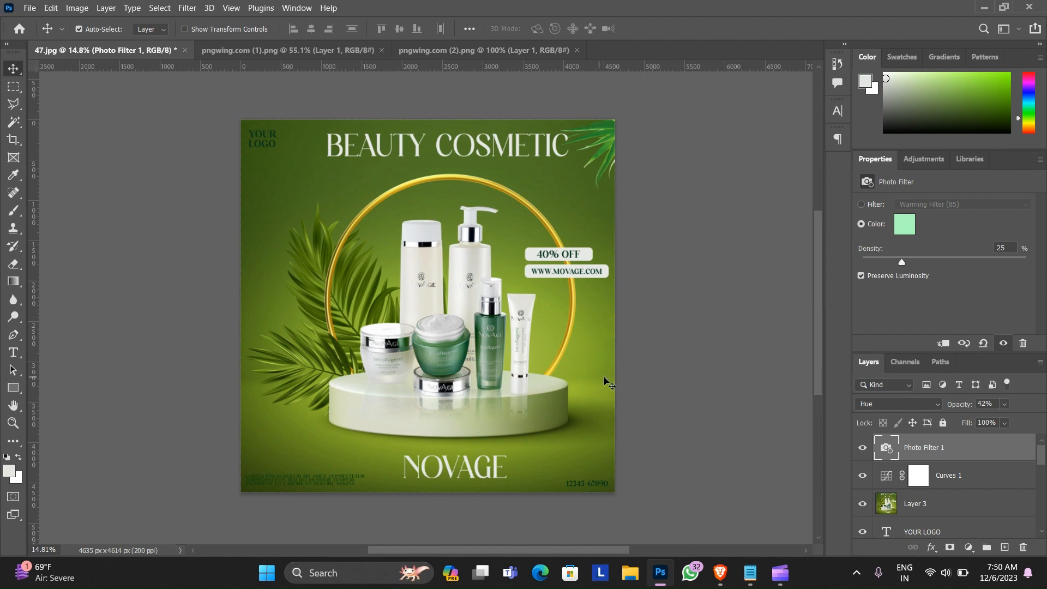
Set the Photo Filter density to 17%.
scroll(608, 373, "down", 1)
scroll(616, 365, "up", 2)
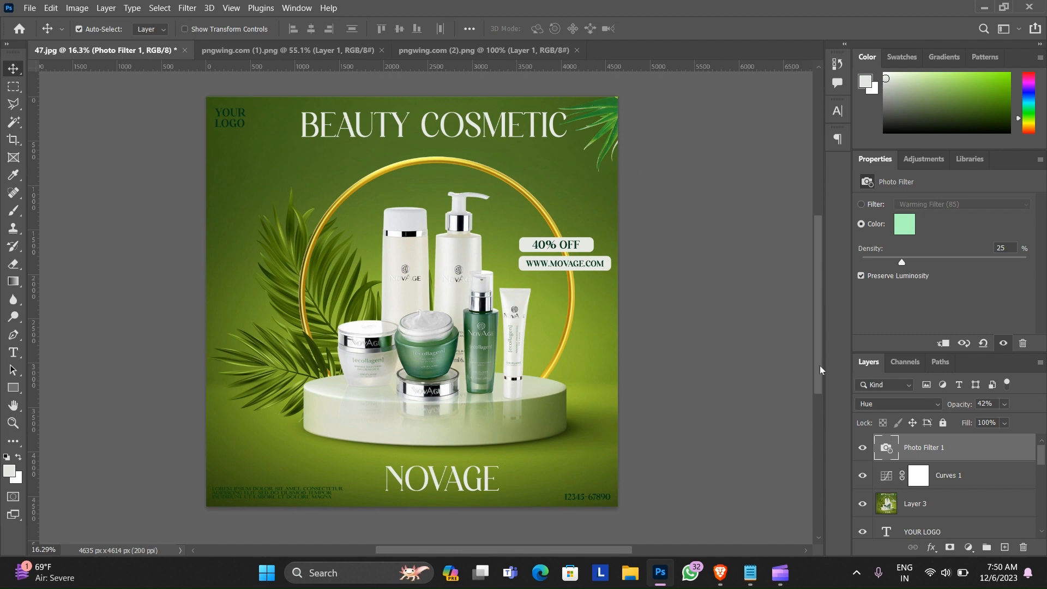
left_click(889, 257)
scroll(640, 307, "up", 1)
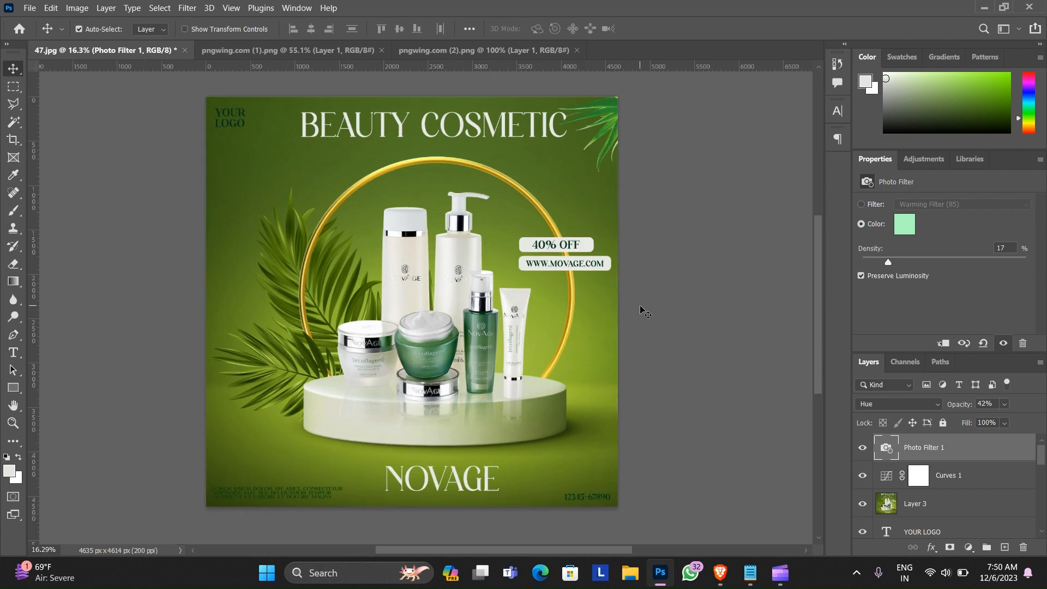